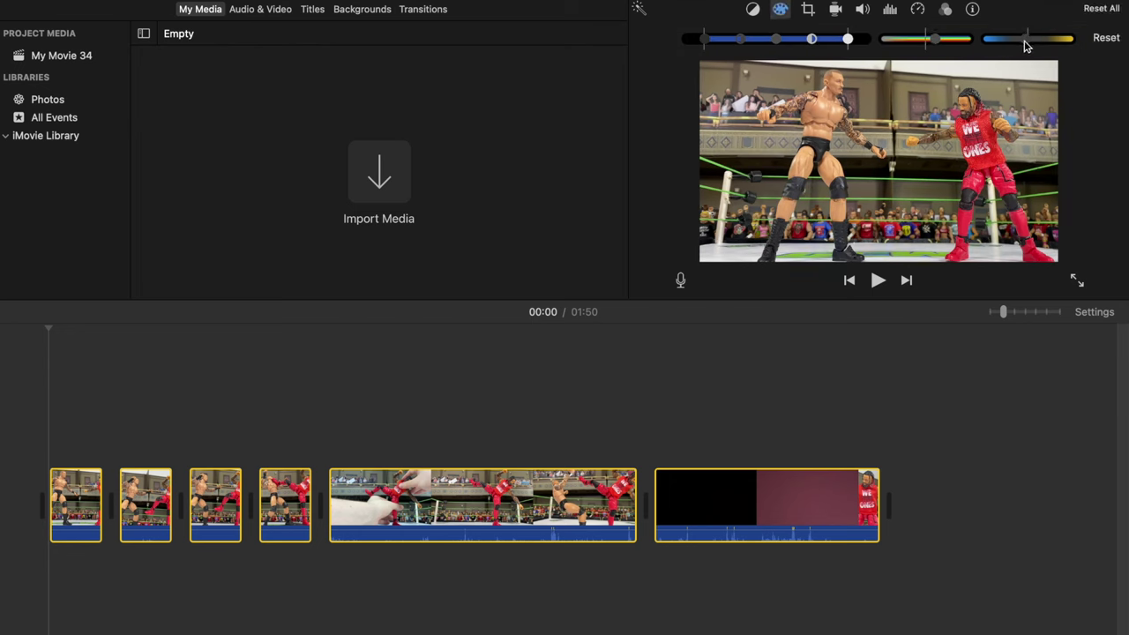
Step: Deselect the timeline clips and delete the second photo from the sequence
{"action": "left_click", "coordinate": [785, 9]}
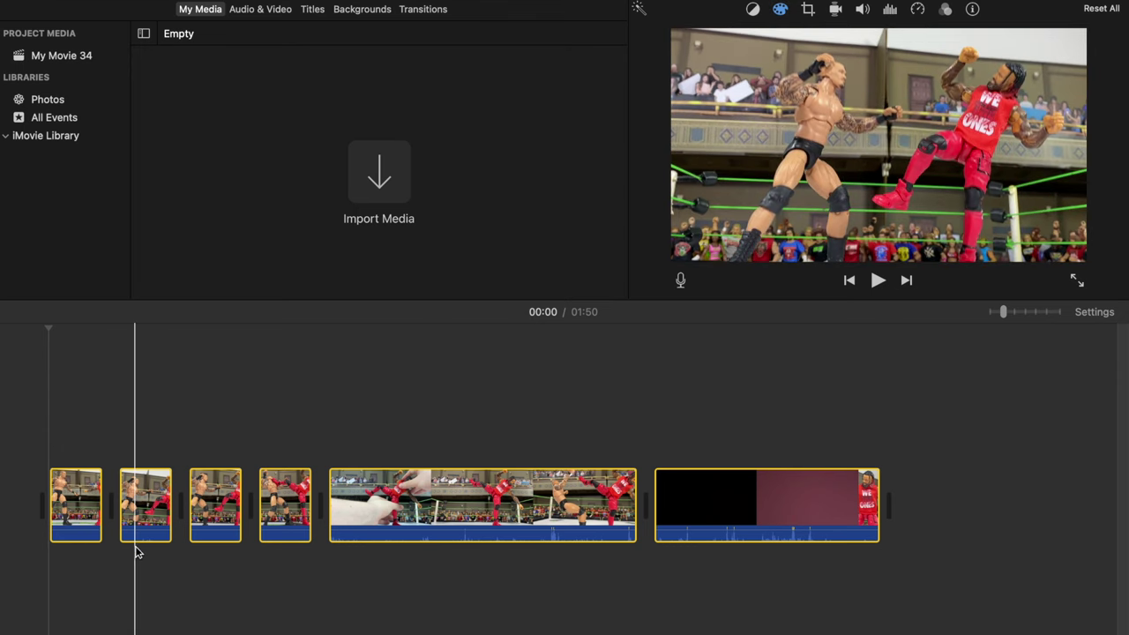
{"action": "left_click", "coordinate": [116, 568]}
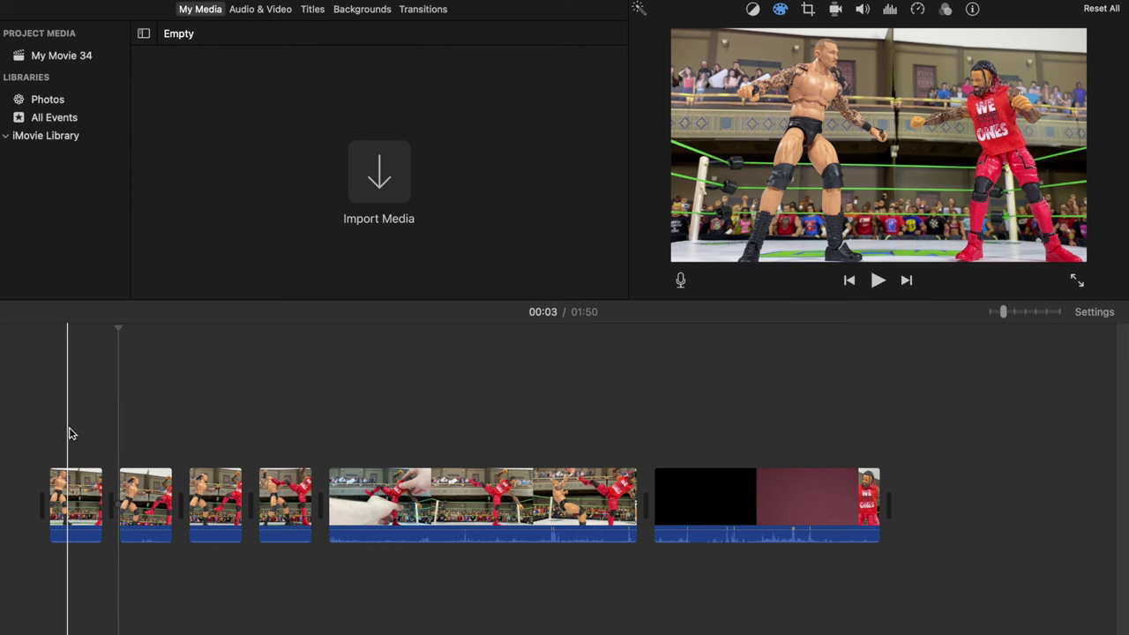
{"action": "left_click", "coordinate": [76, 494]}
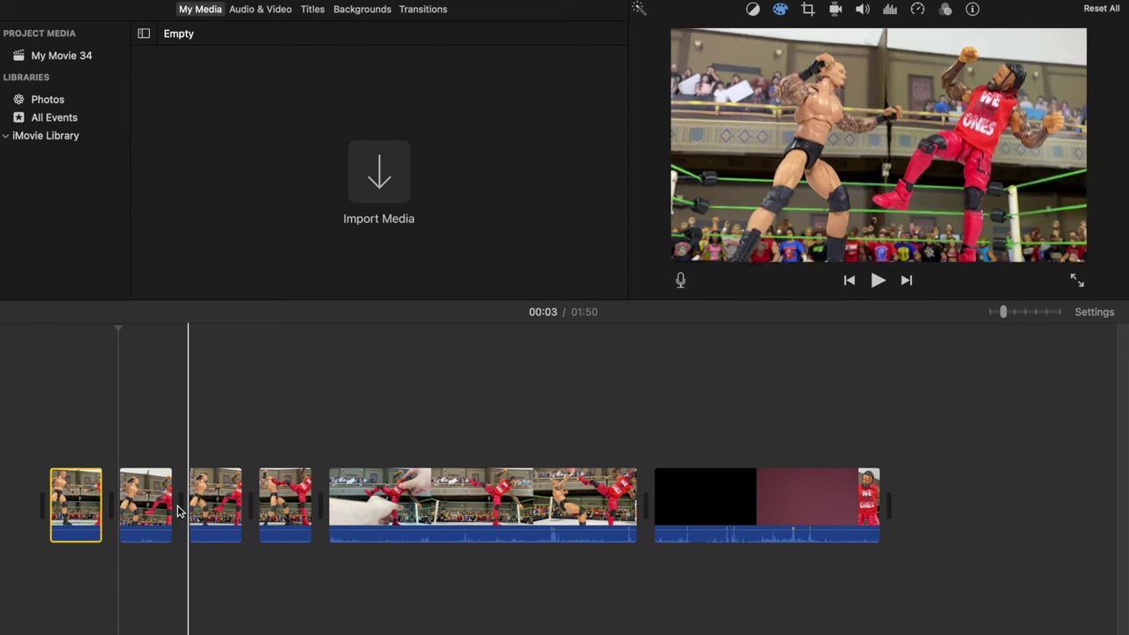
{"action": "left_click", "coordinate": [164, 506]}
{"action": "left_click", "coordinate": [155, 504]}
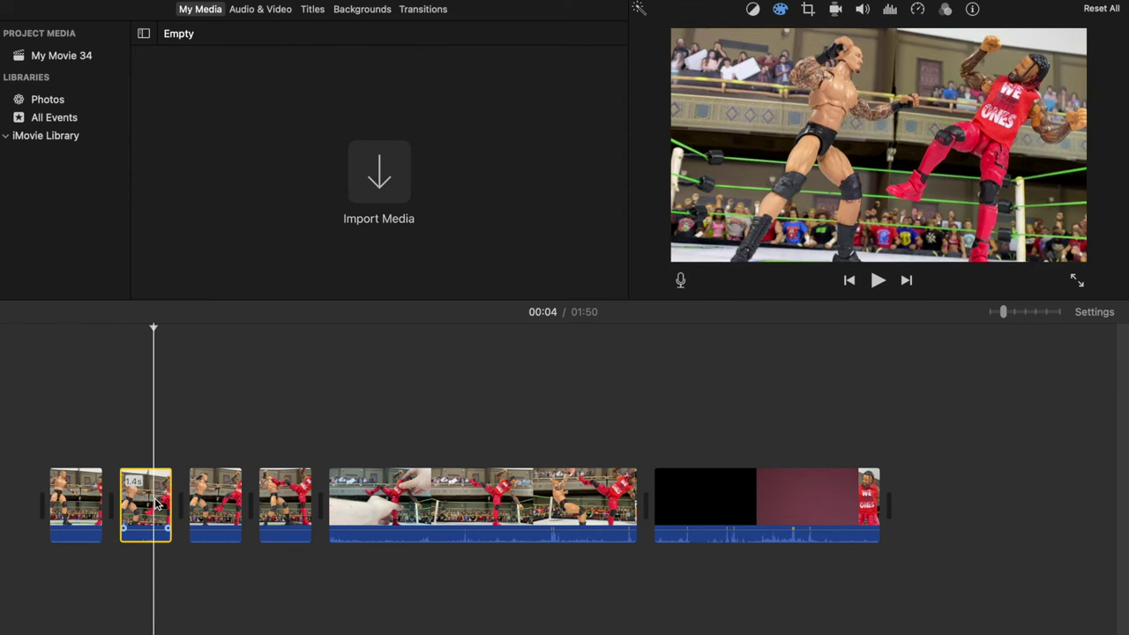
{"action": "key", "text": "Delete"}
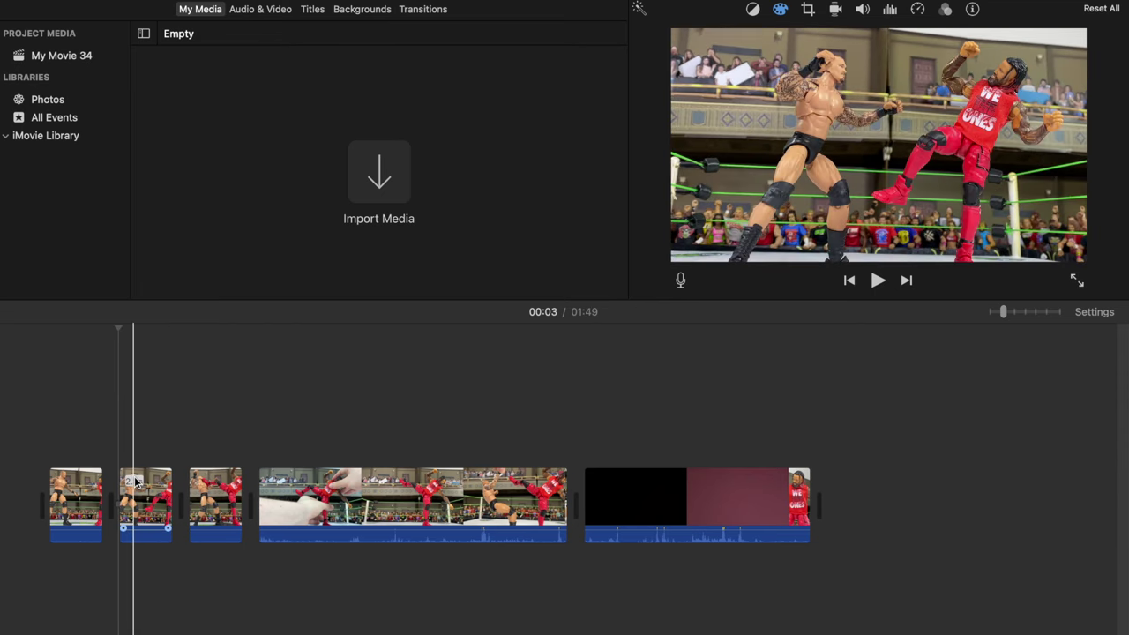
Step: Set the duration of the three remaining photos to 0.4 s and play the sequence
{"action": "left_click_drag", "start_coordinate": [83, 423], "coordinate": [196, 529]}
{"action": "left_click", "coordinate": [972, 8]}
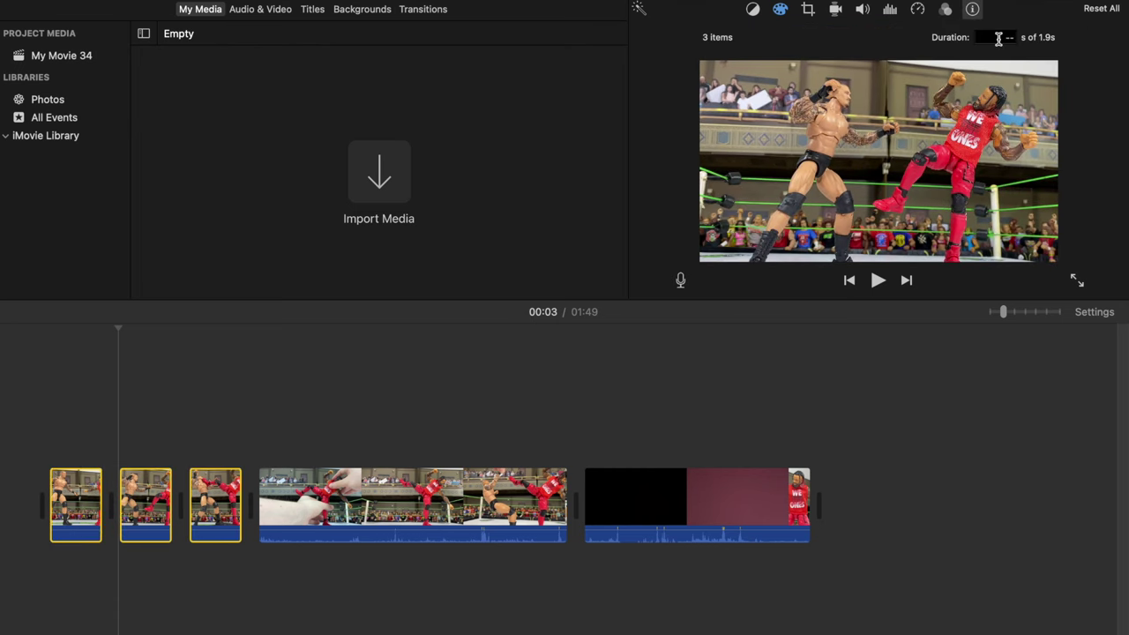
{"action": "type", "text": "0."}
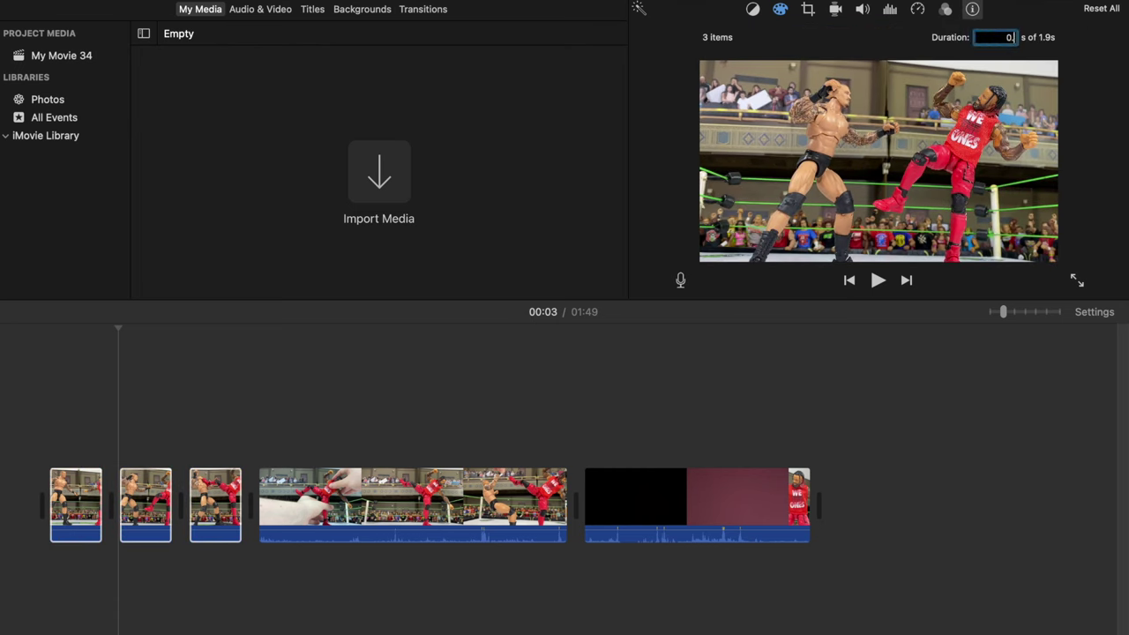
{"action": "type", "text": "4"}
{"action": "key", "text": "Return"}
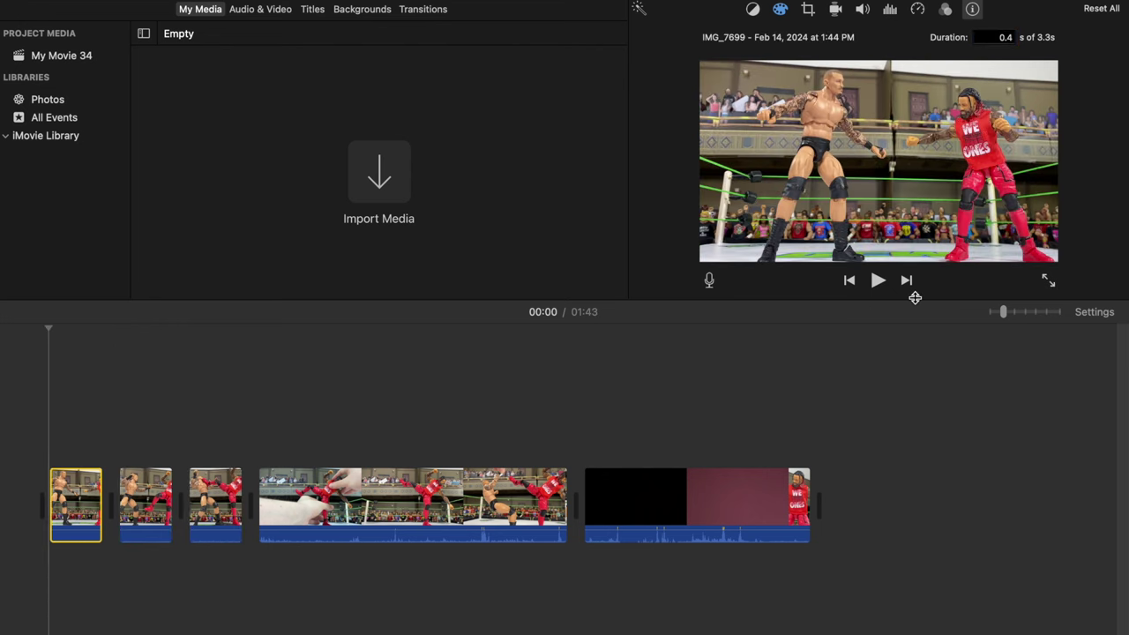
{"action": "left_click", "coordinate": [878, 280]}
{"action": "left_click", "coordinate": [883, 284]}
Step: Crop the third photo to fill, trimming a little off its left and bottom edges, and play the sequence from the start
{"action": "left_click", "coordinate": [203, 539]}
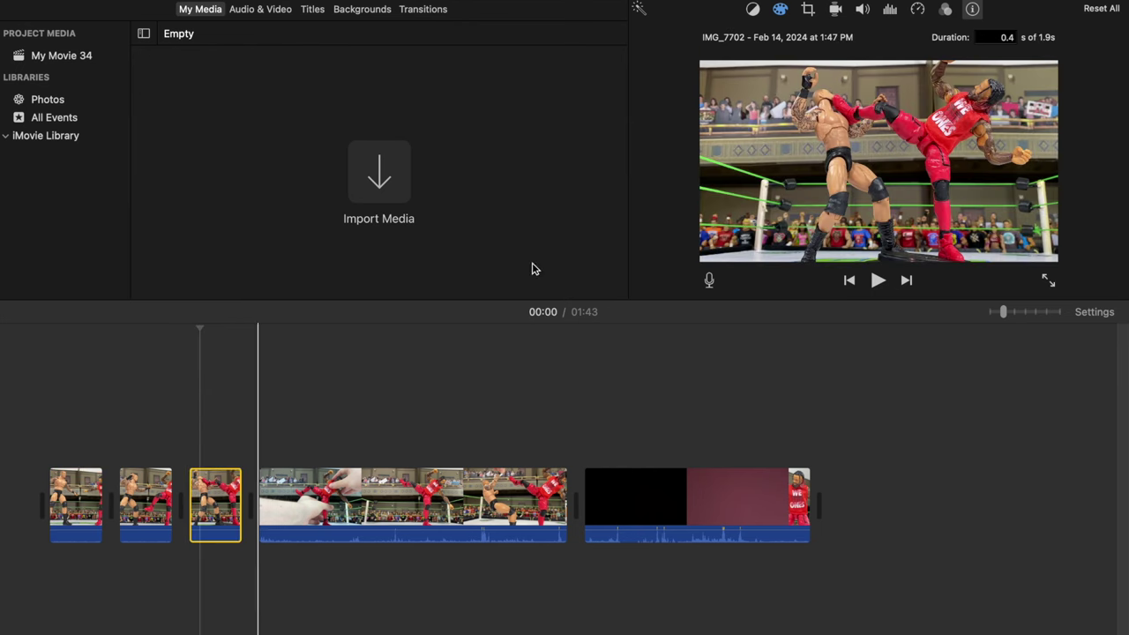
{"action": "left_click", "coordinate": [809, 9]}
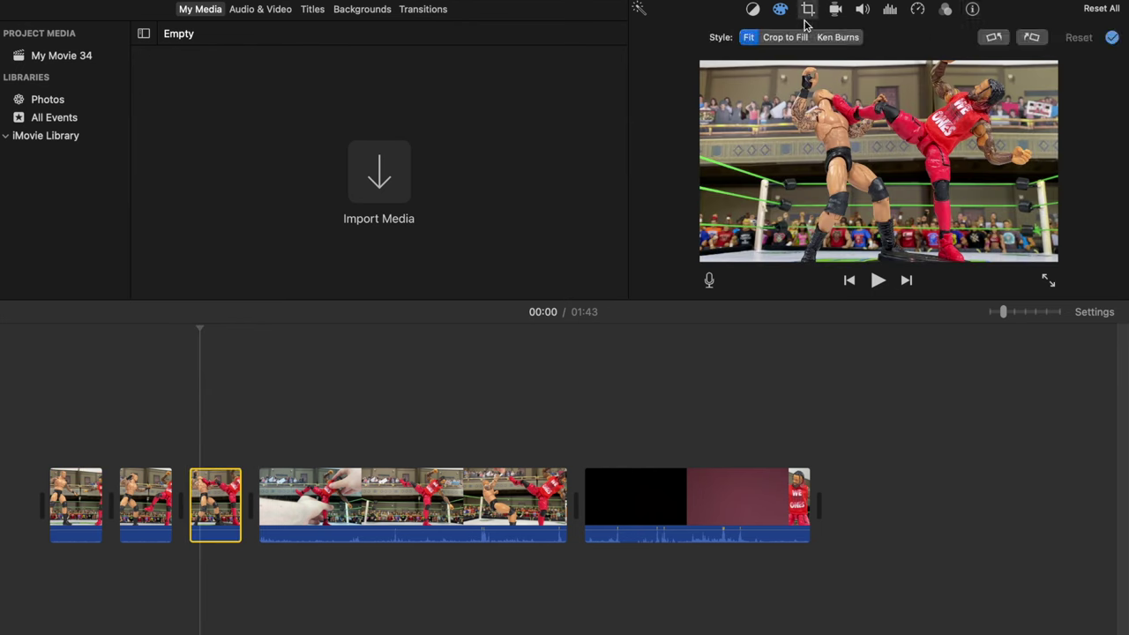
{"action": "left_click", "coordinate": [791, 39]}
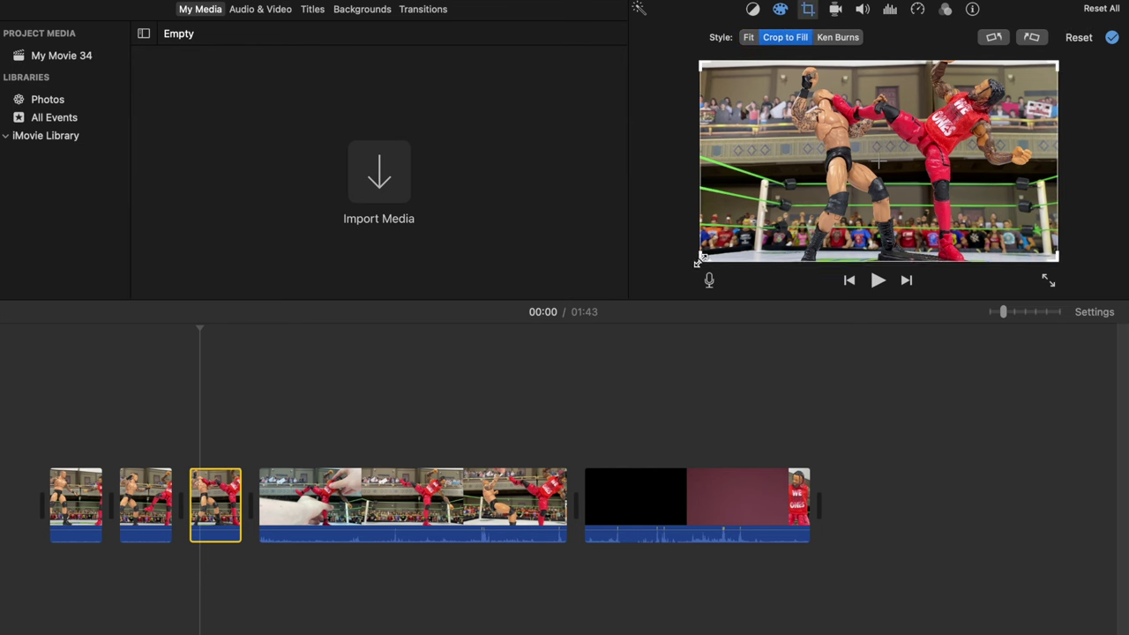
{"action": "left_click_drag", "start_coordinate": [712, 259], "coordinate": [722, 250]}
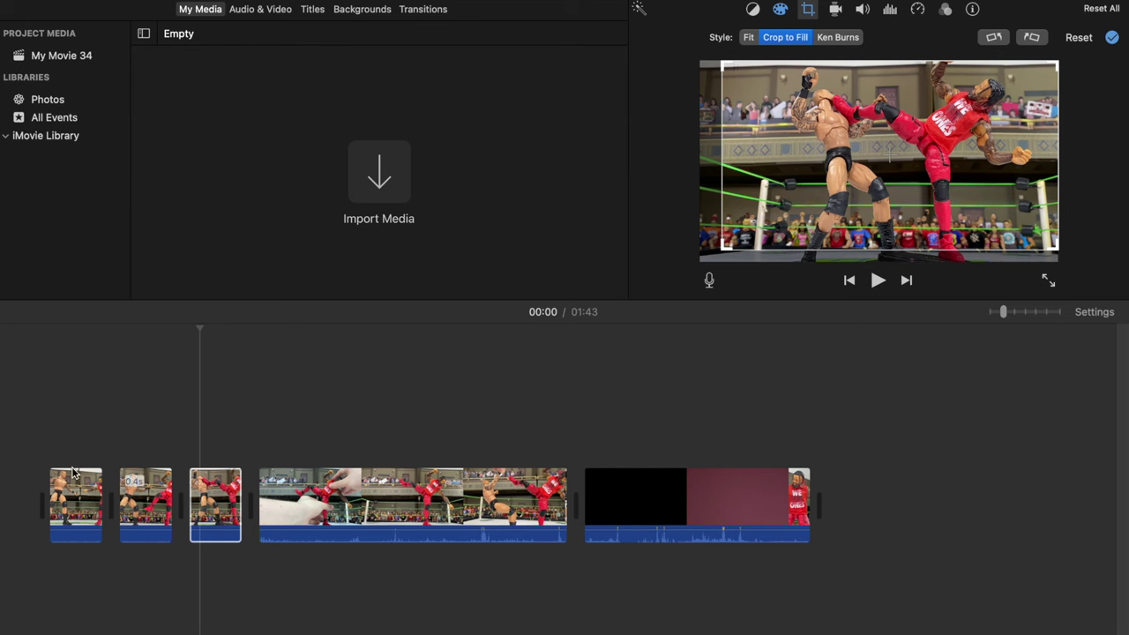
{"action": "left_click", "coordinate": [45, 438]}
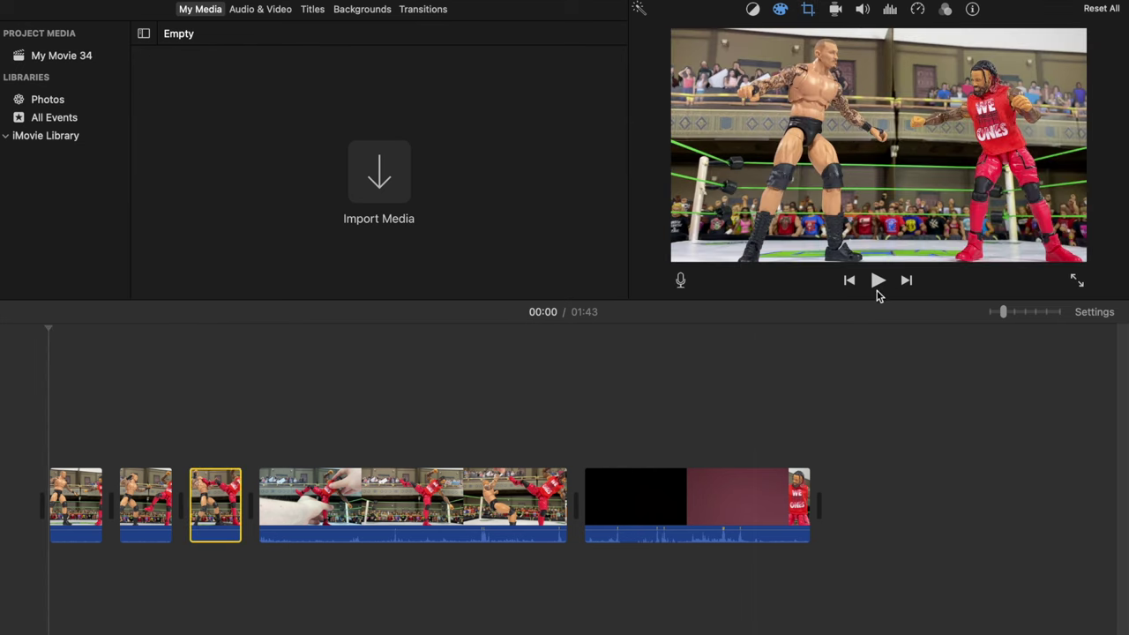
{"action": "left_click", "coordinate": [877, 280]}
{"action": "left_click", "coordinate": [878, 280]}
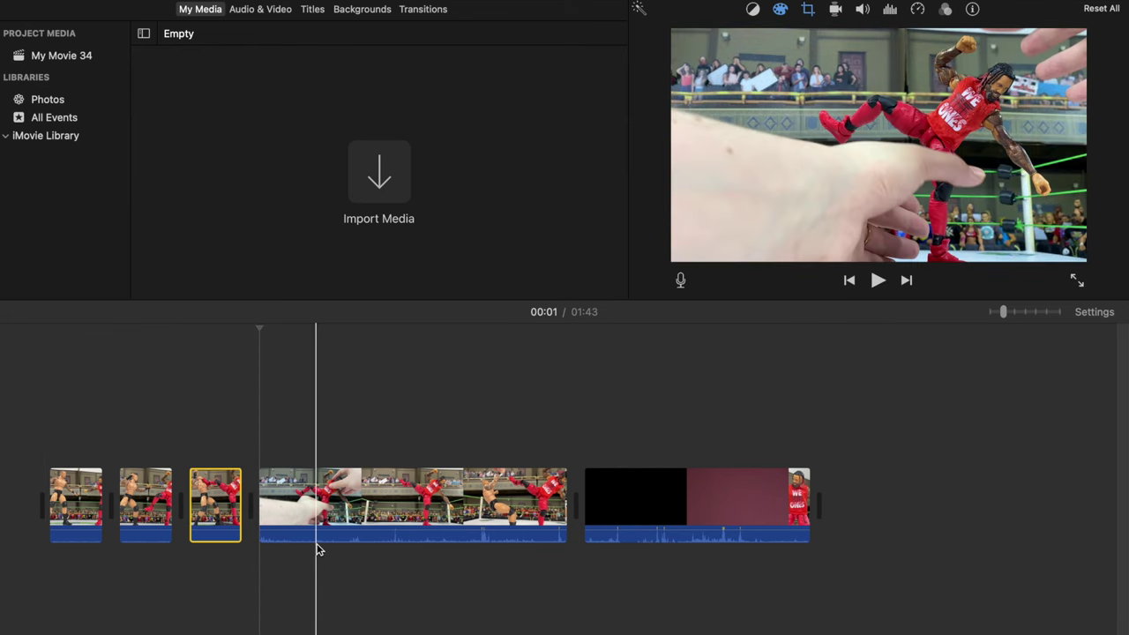
Step: Split the long ring clip just before the wrestler's fall, delete the part before it, and preview the cut
{"action": "left_click", "coordinate": [476, 534]}
{"action": "key", "text": "super+b"}
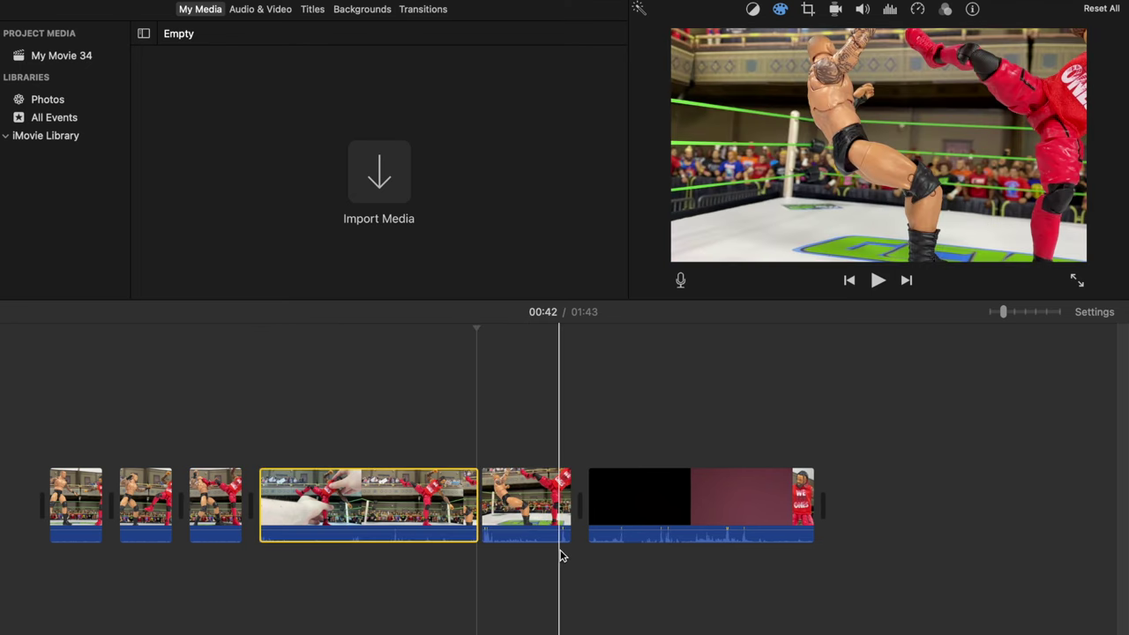
{"action": "key", "text": "Delete"}
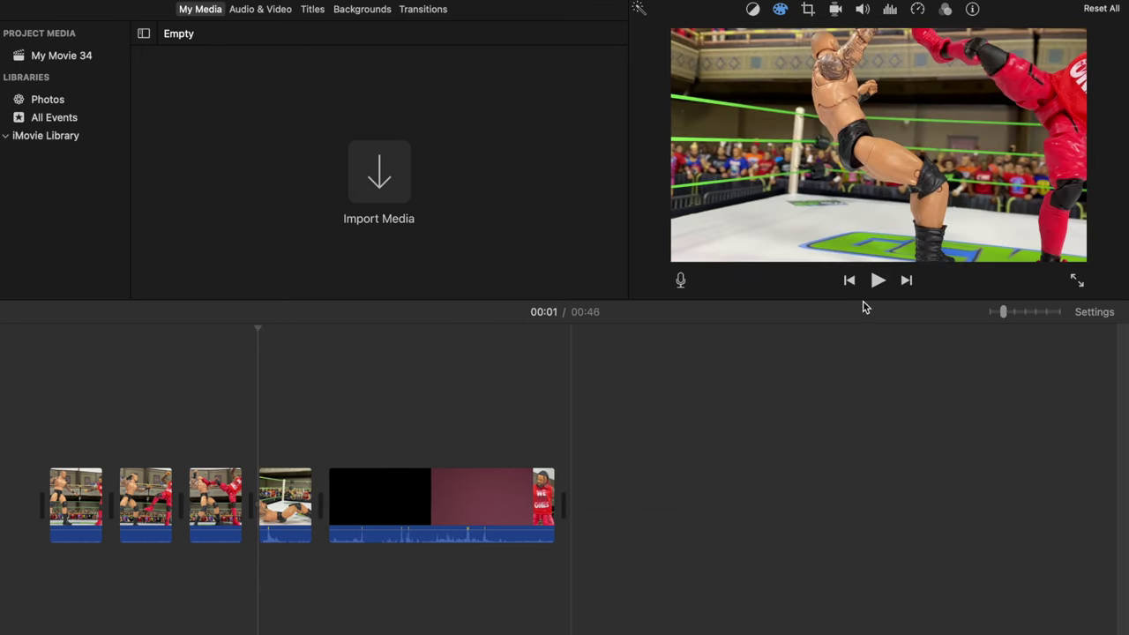
{"action": "left_click", "coordinate": [879, 280]}
{"action": "left_click", "coordinate": [878, 279]}
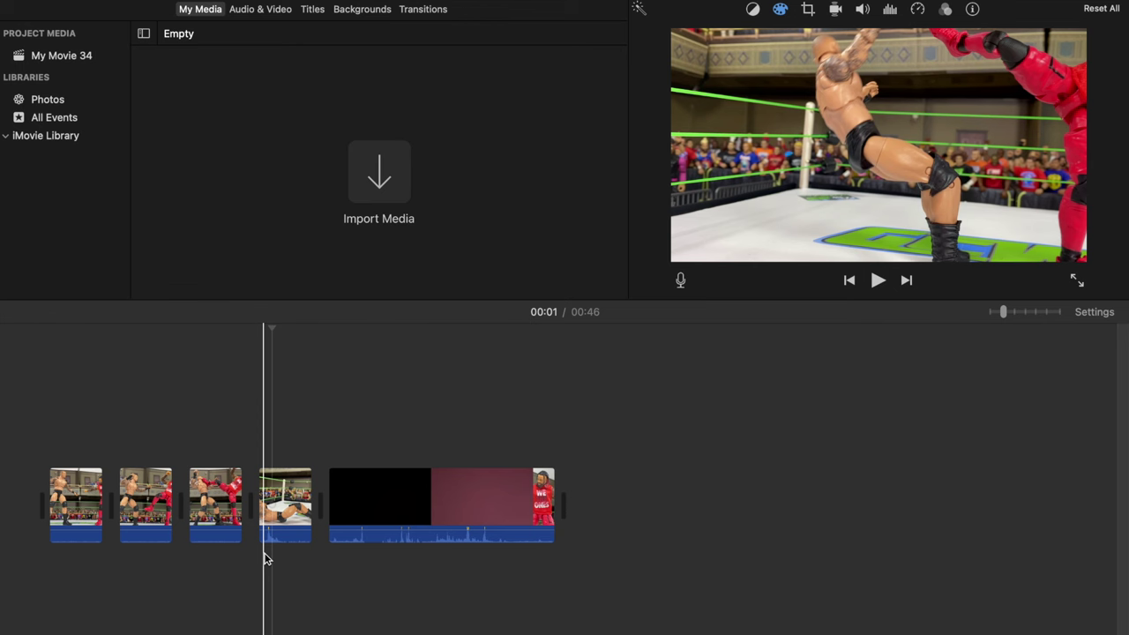
Step: Trim the fall clip's start to where the wrestler drops back, and cut off the footage after the landing
{"action": "left_click", "coordinate": [267, 554]}
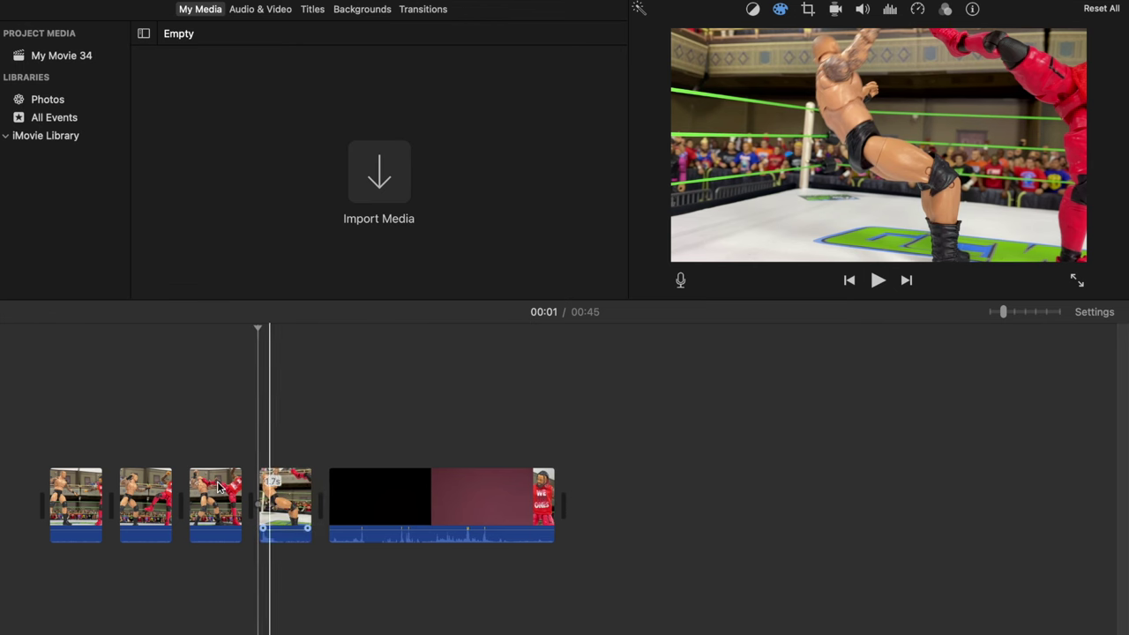
{"action": "left_click", "coordinate": [47, 422]}
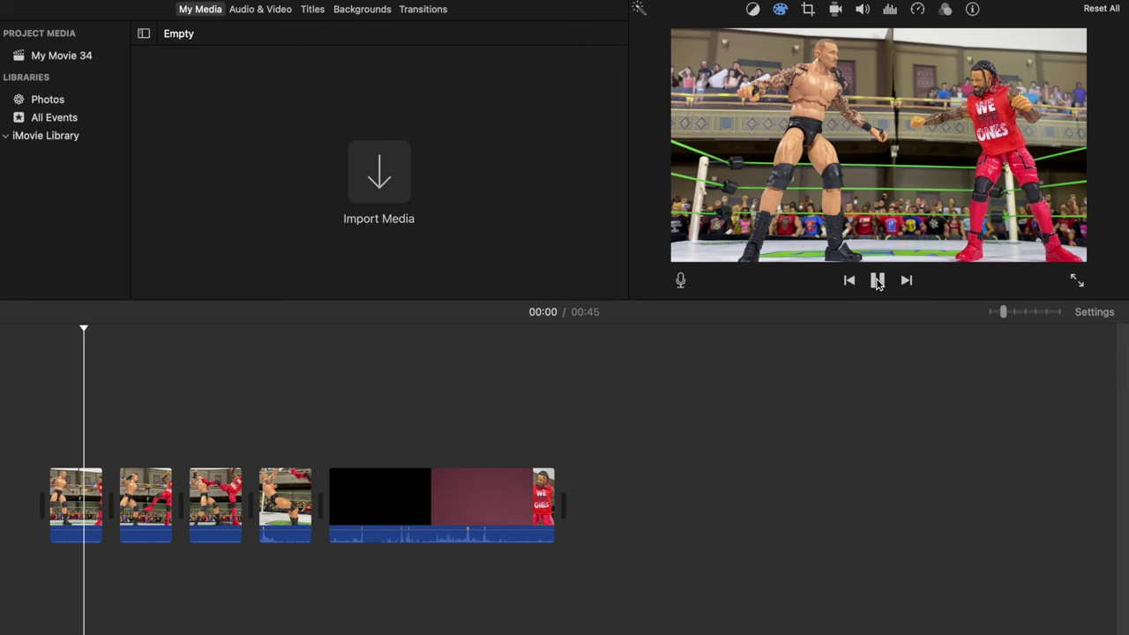
{"action": "left_click", "coordinate": [877, 281]}
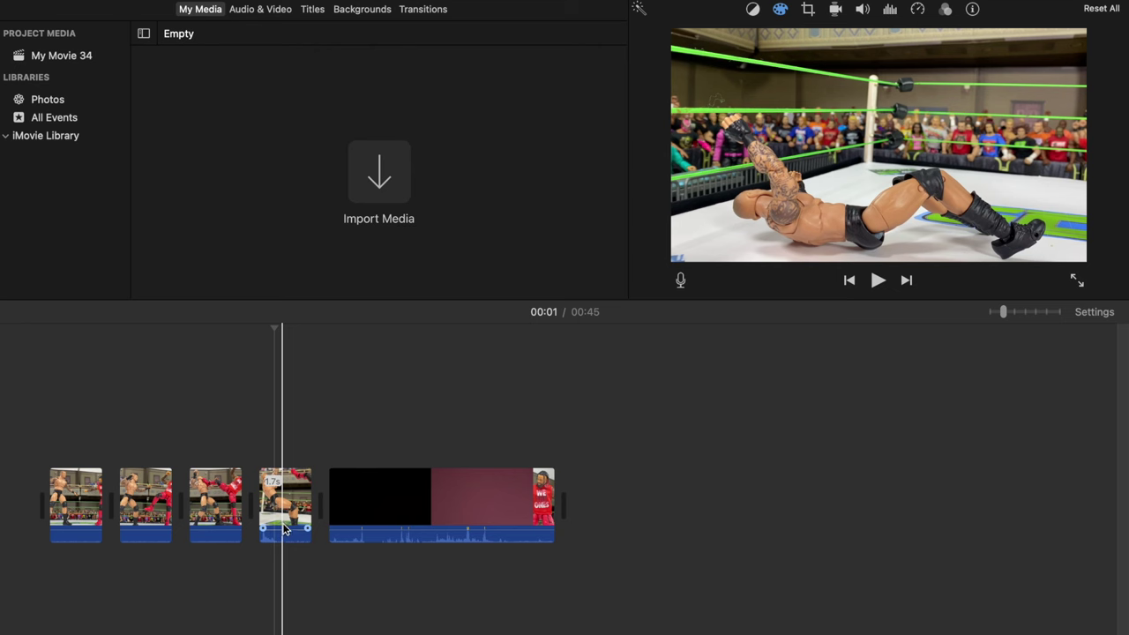
{"action": "key", "text": "super+b"}
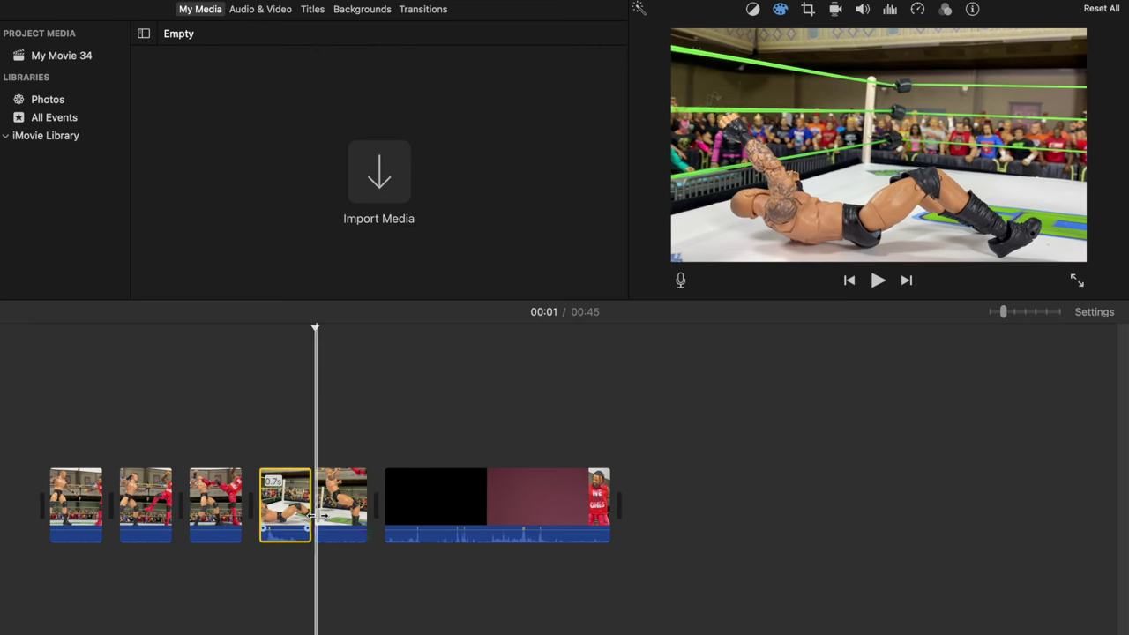
{"action": "key", "text": "BackSpace"}
Step: Slow the fall clip to a custom speed of 80% and play the sequence from the start
{"action": "left_click", "coordinate": [294, 516]}
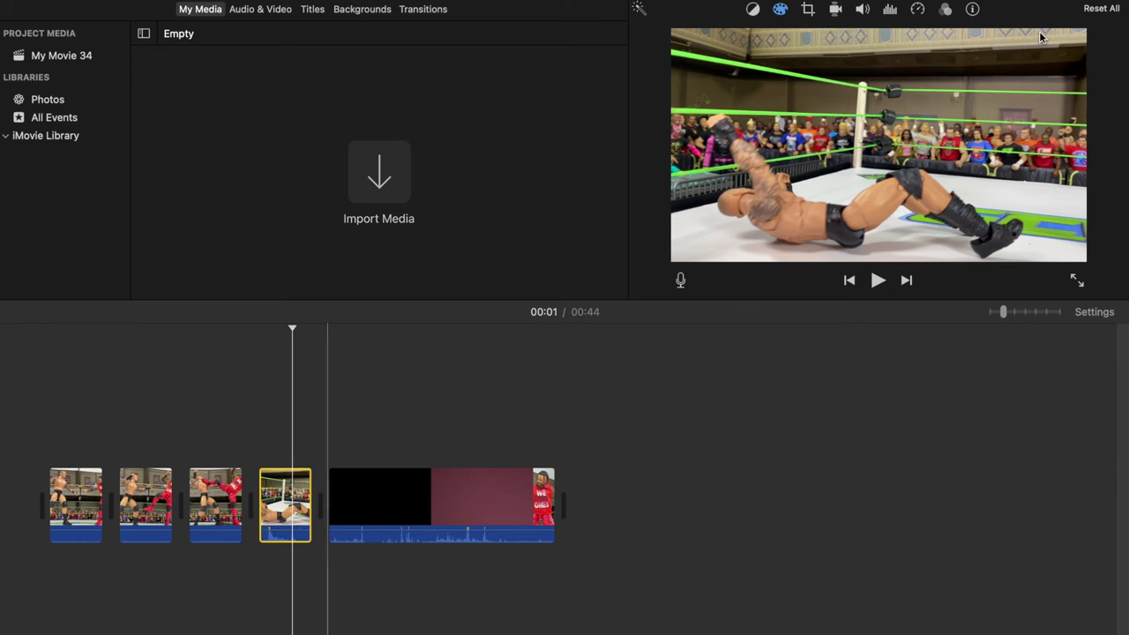
{"action": "left_click", "coordinate": [917, 9]}
{"action": "left_click", "coordinate": [786, 37]}
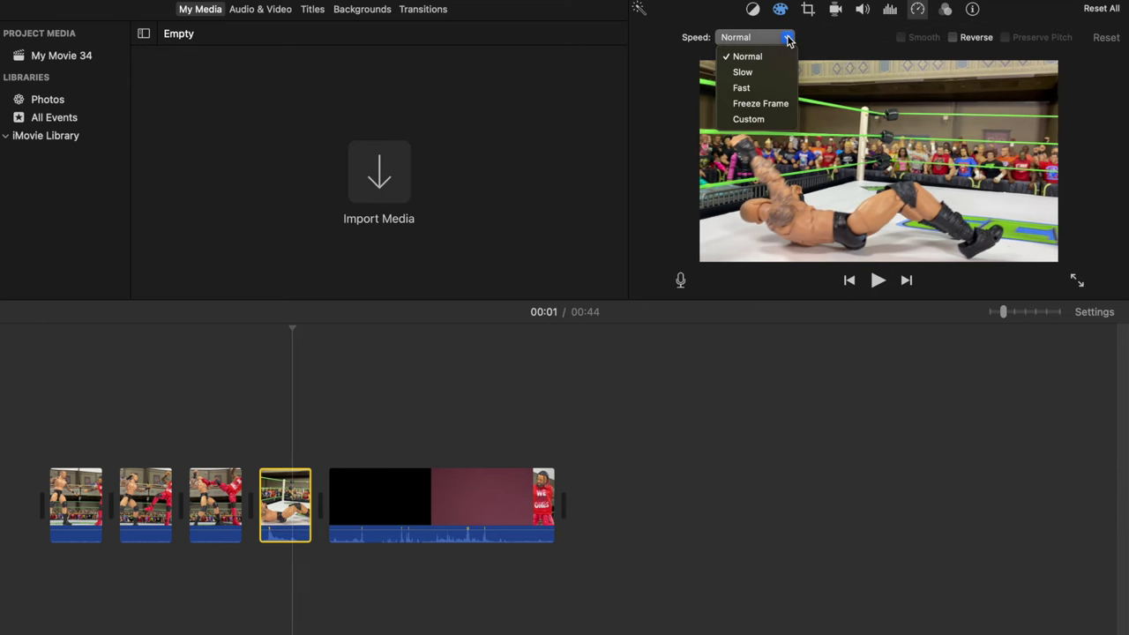
{"action": "left_click", "coordinate": [761, 119]}
{"action": "type", "text": "80"}
{"action": "key", "text": "Return"}
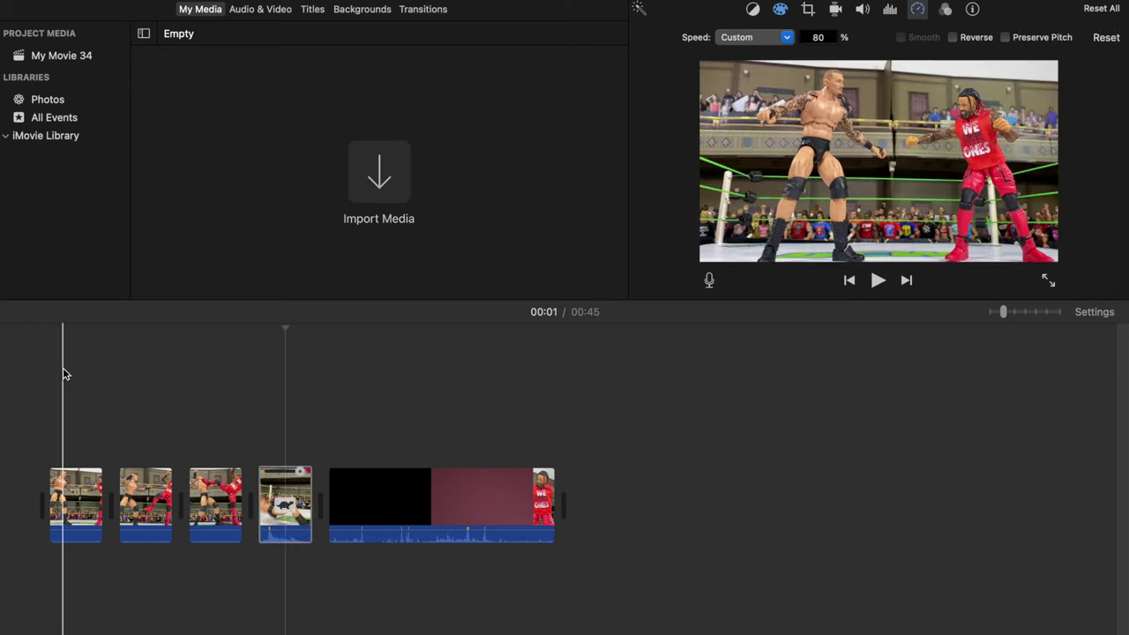
{"action": "left_click", "coordinate": [69, 373]}
{"action": "left_click", "coordinate": [877, 281]}
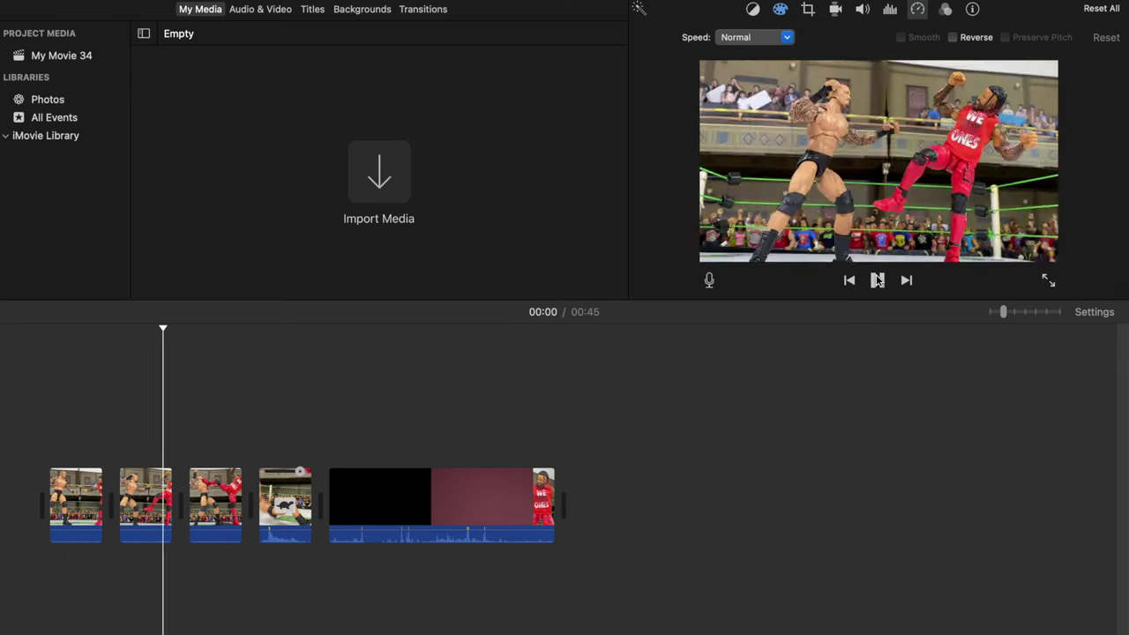
{"action": "left_click", "coordinate": [878, 281]}
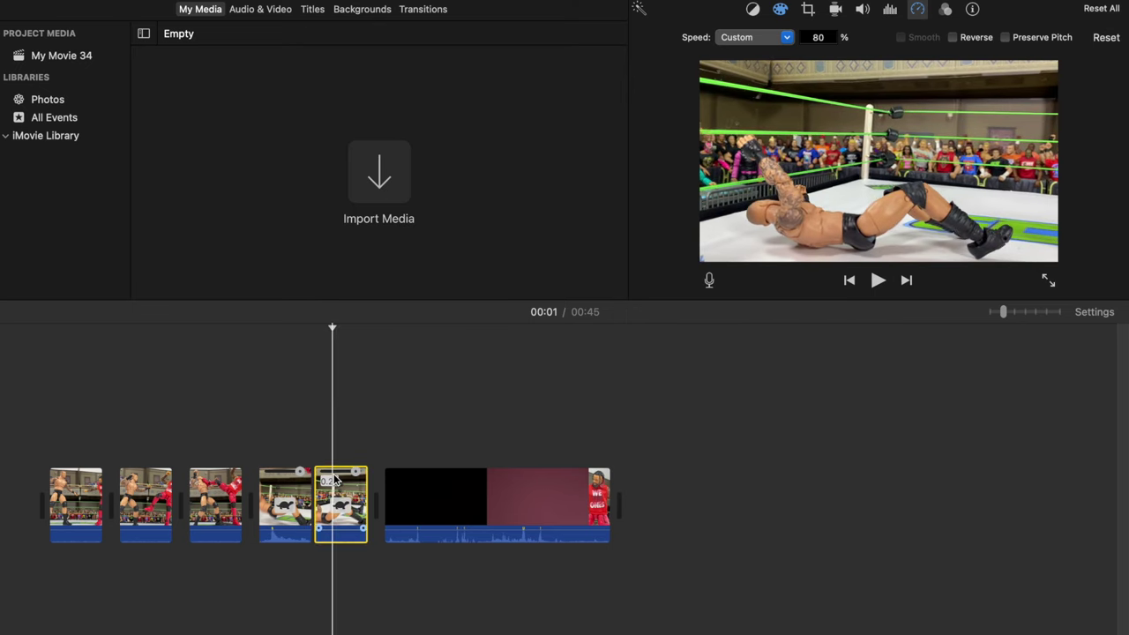
Step: Remove the slowed fall clip's leftover tail and cut off the opening portion of the following clip
{"action": "left_click", "coordinate": [333, 477]}
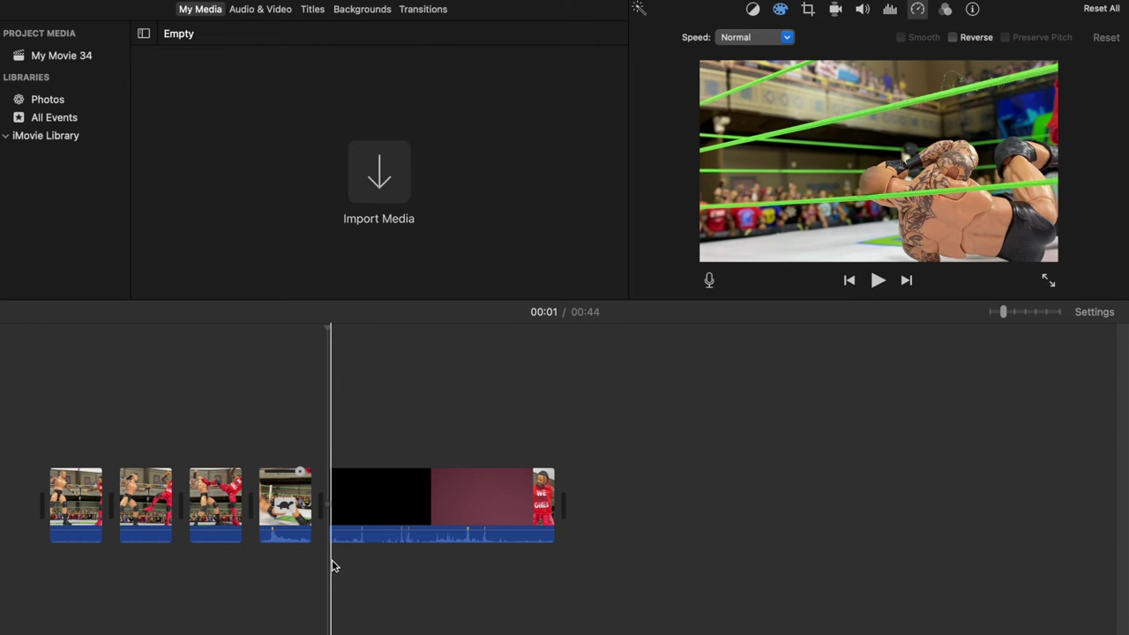
{"action": "key", "text": "super+v"}
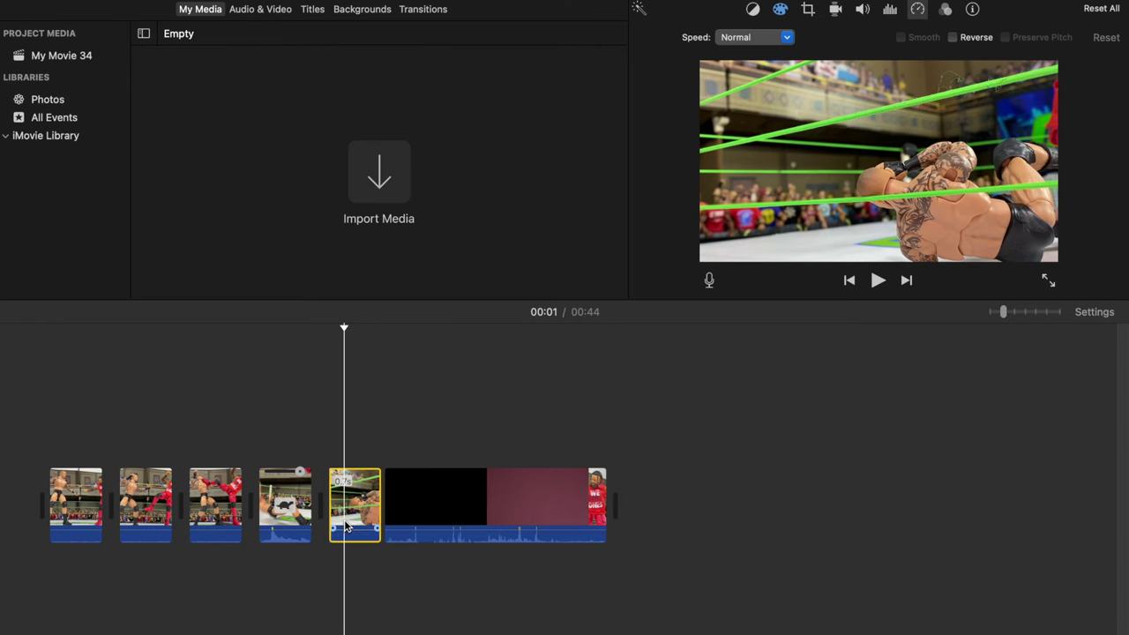
{"action": "key", "text": "Delete"}
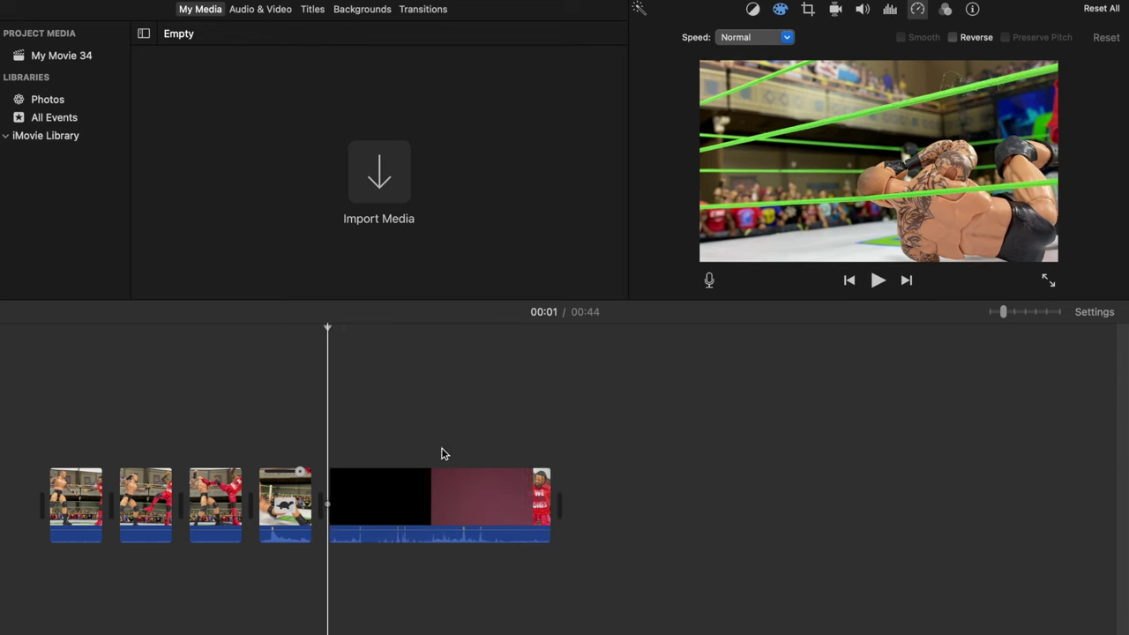
Step: Play the last clip and delete its unwanted blank middle section between the rising wrestler and the red-shirt wrestler
{"action": "left_click", "coordinate": [879, 280]}
{"action": "left_click", "coordinate": [879, 281]}
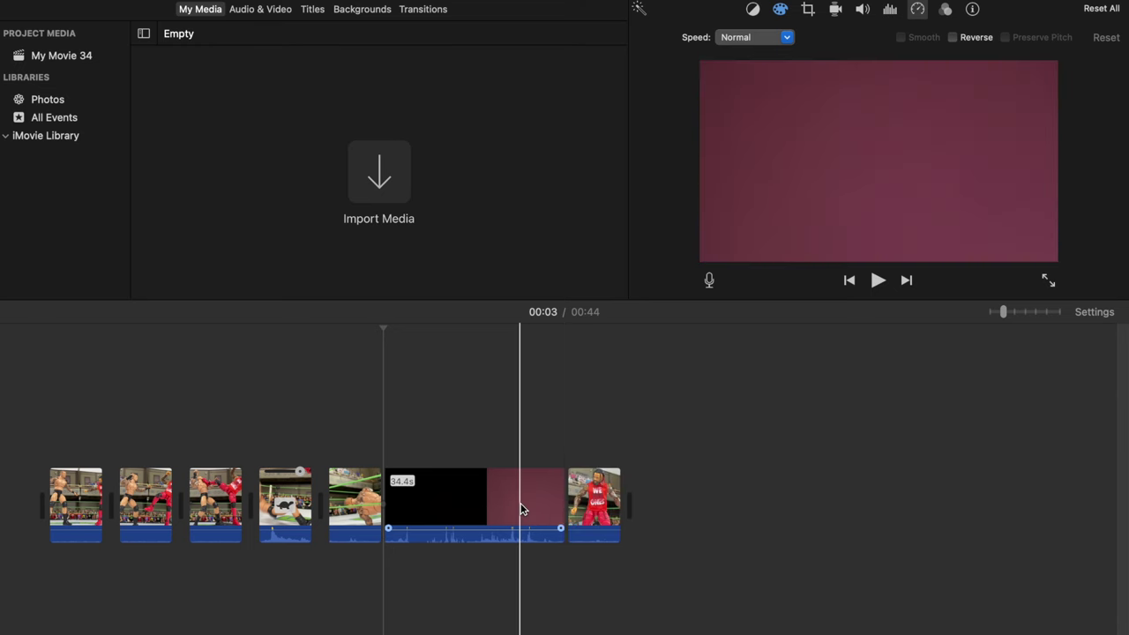
{"action": "key", "text": "Delete"}
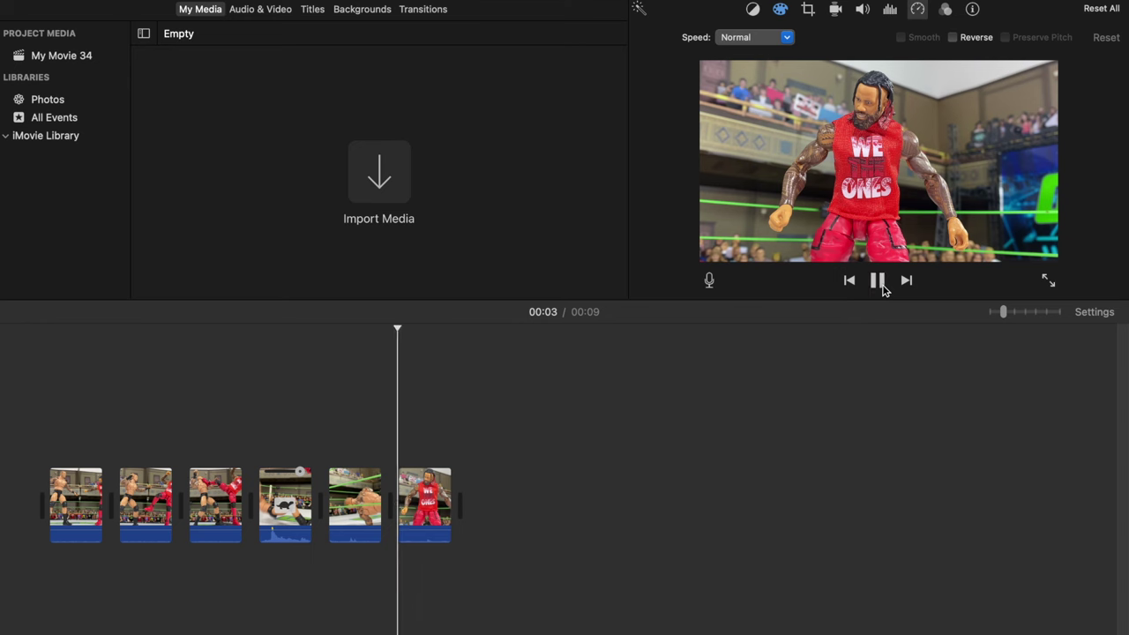
Step: Split the closing clip of the red-shirt wrestler shortly after its start and delete the remainder
{"action": "left_click", "coordinate": [882, 285]}
{"action": "key", "text": "super+b"}
{"action": "left_click", "coordinate": [483, 503]}
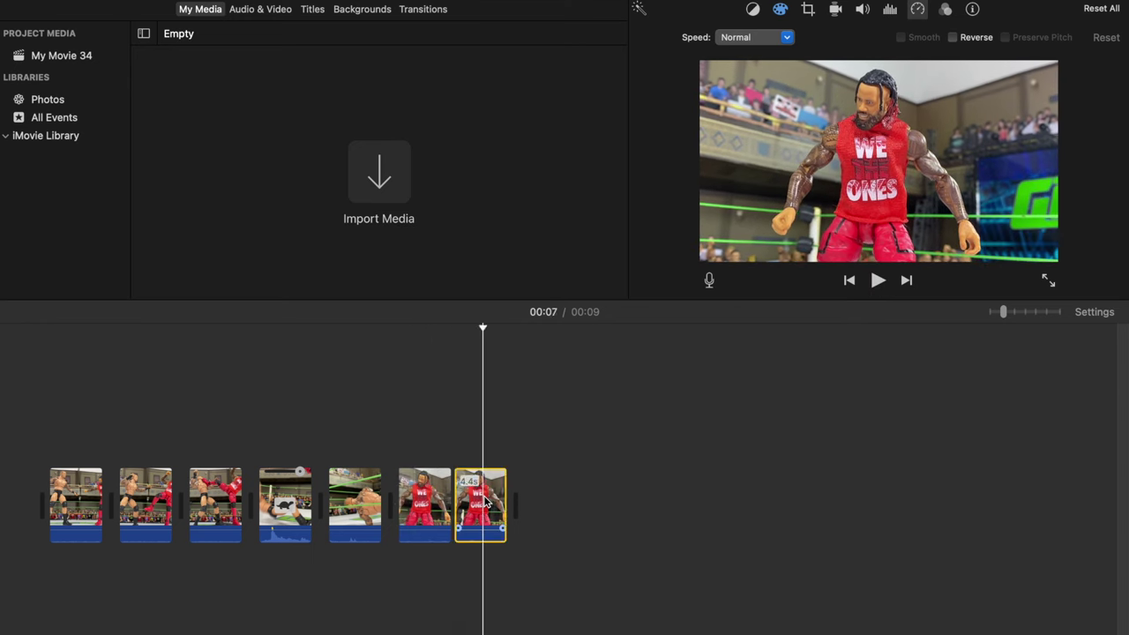
{"action": "key", "text": "Delete"}
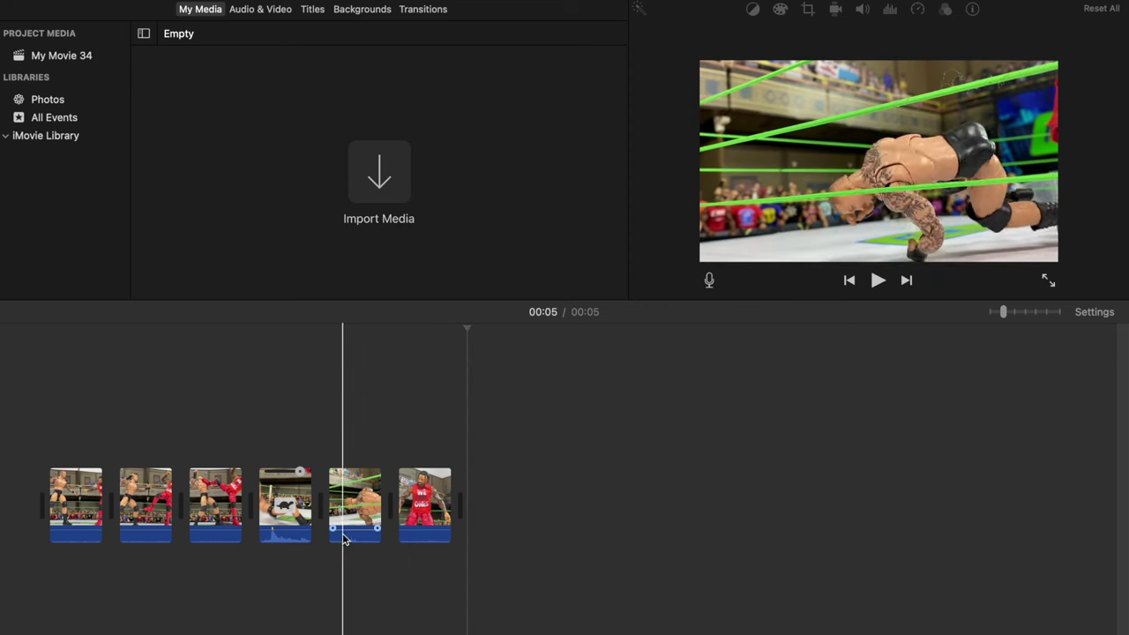
Step: Apply a Ken Burns effect to the fifth clip, with a tighter start frame on the fallen wrestler and a lower end frame as he rises
{"action": "left_click", "coordinate": [342, 522]}
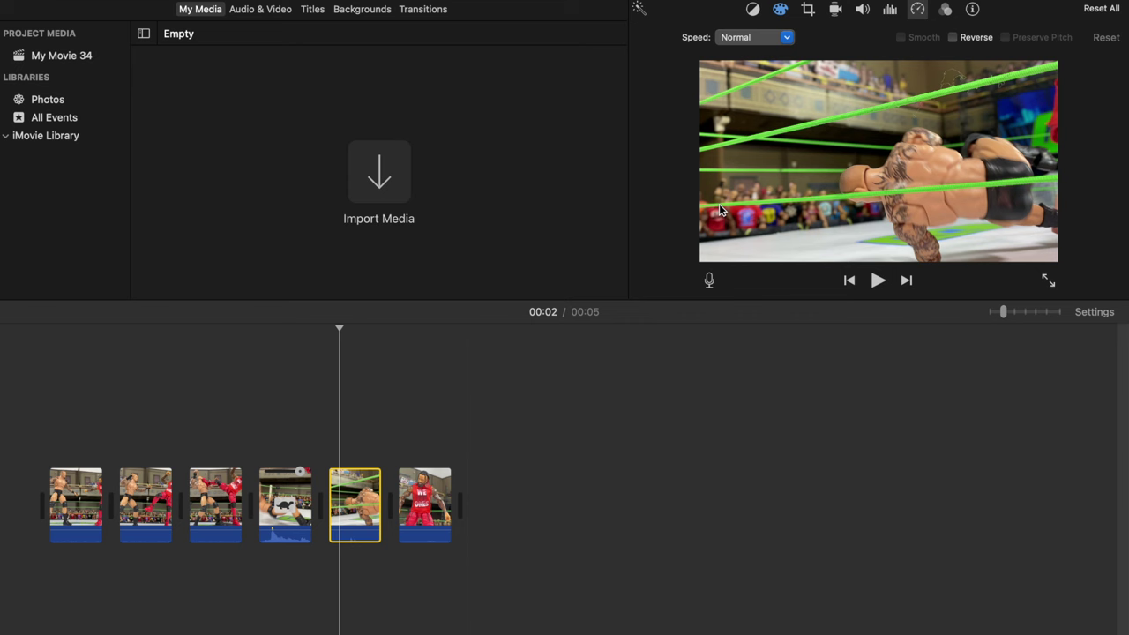
{"action": "left_click", "coordinate": [812, 12]}
{"action": "left_click", "coordinate": [842, 37]}
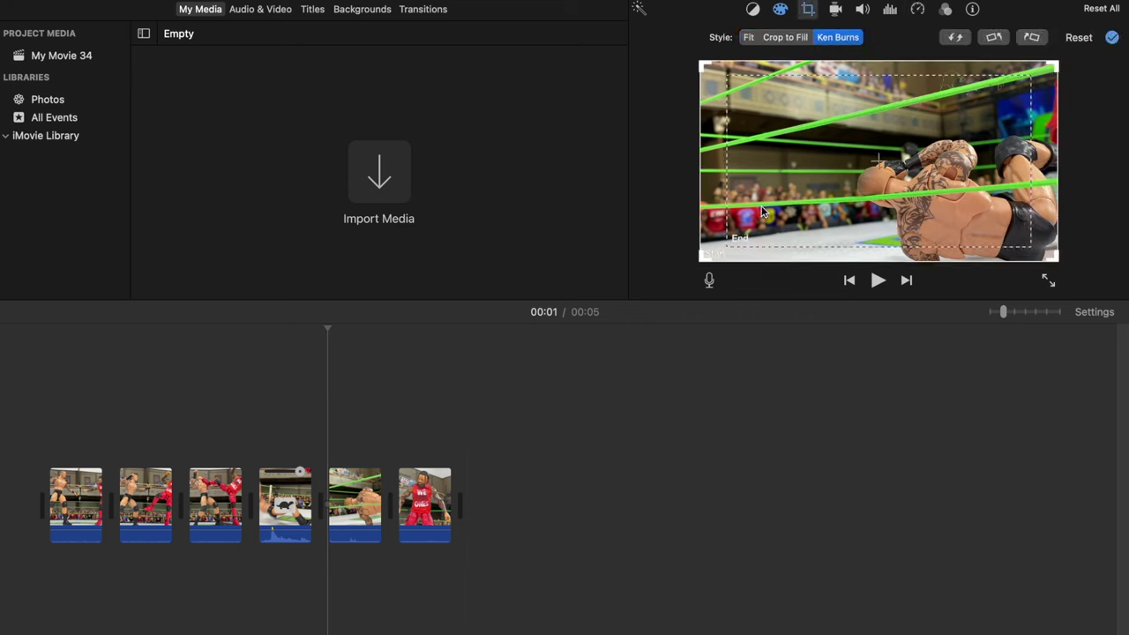
{"action": "left_click_drag", "start_coordinate": [703, 67], "coordinate": [786, 80]}
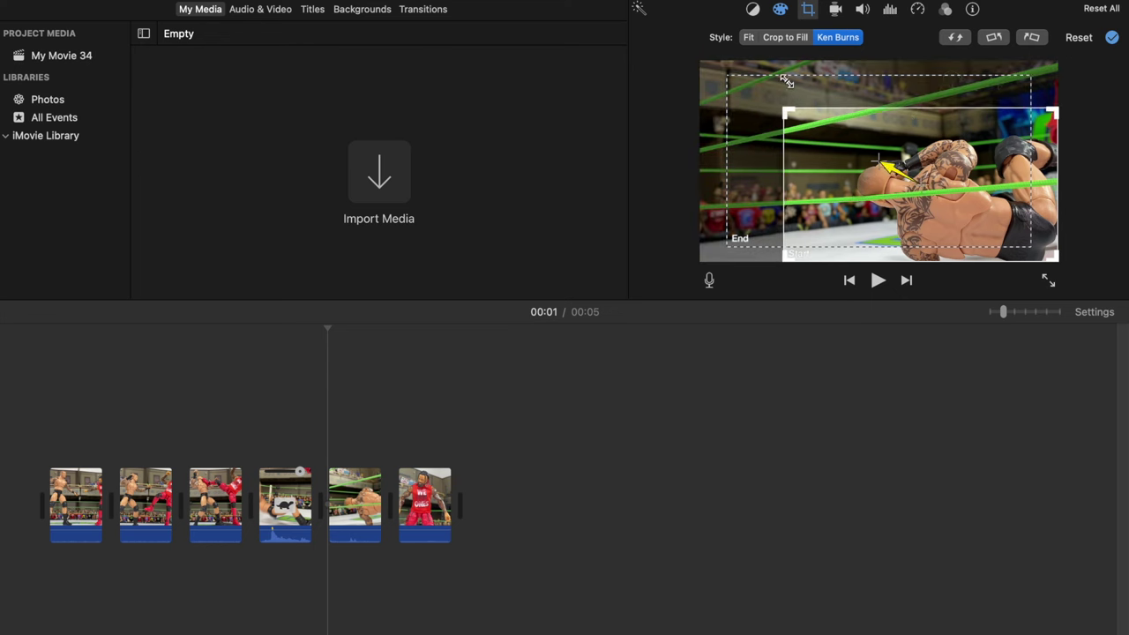
{"action": "left_click", "coordinate": [1028, 78]}
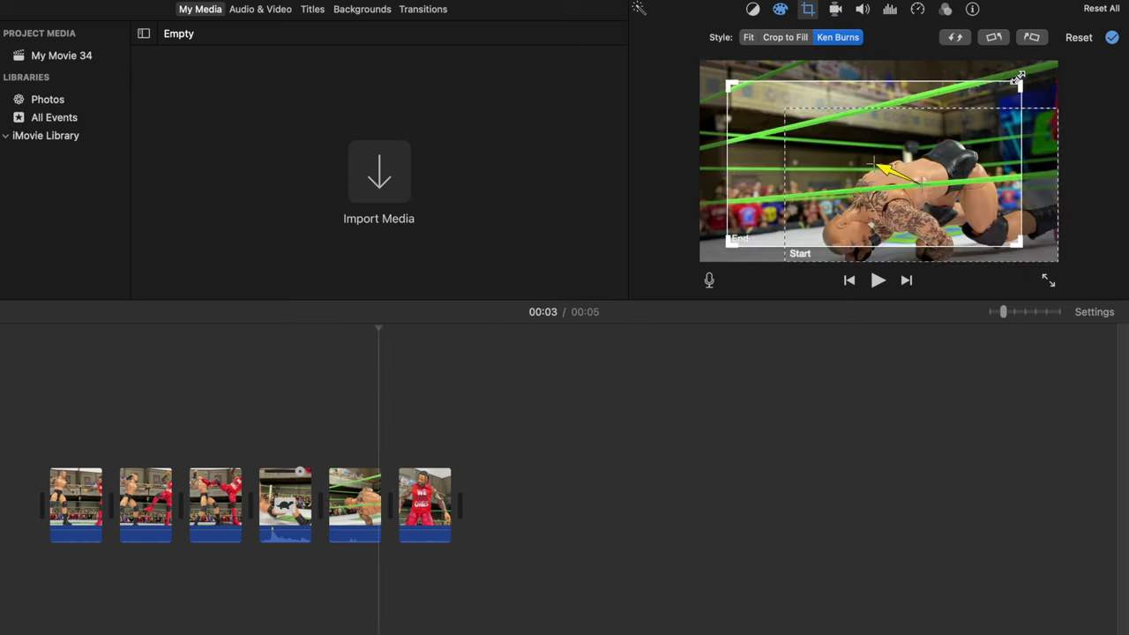
{"action": "left_click_drag", "start_coordinate": [985, 116], "coordinate": [988, 144]}
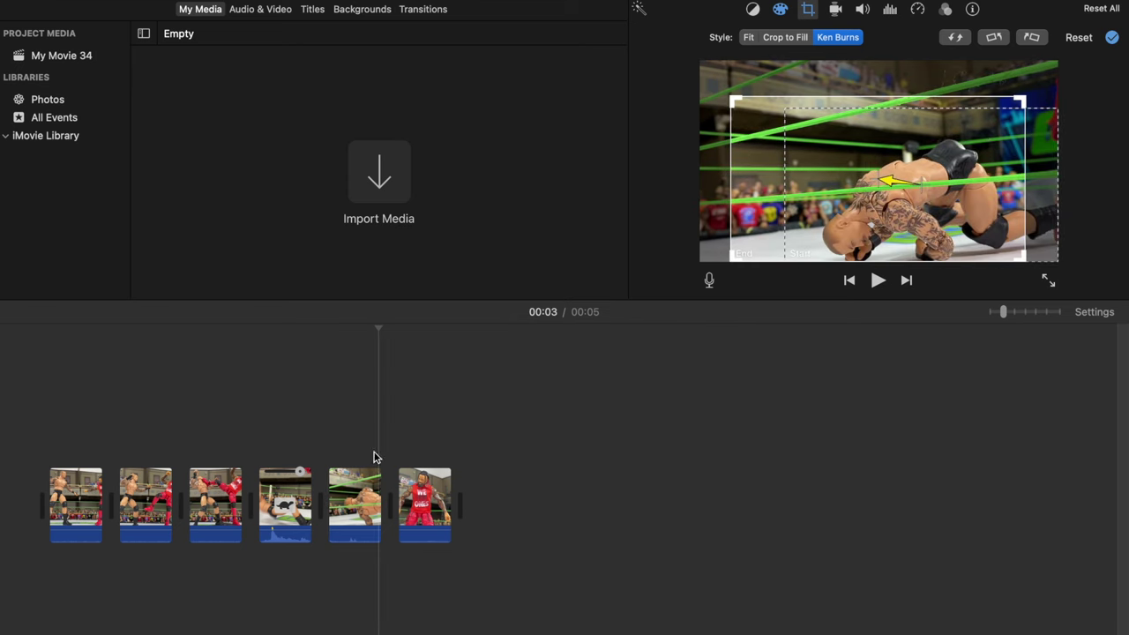
{"action": "left_click", "coordinate": [290, 427]}
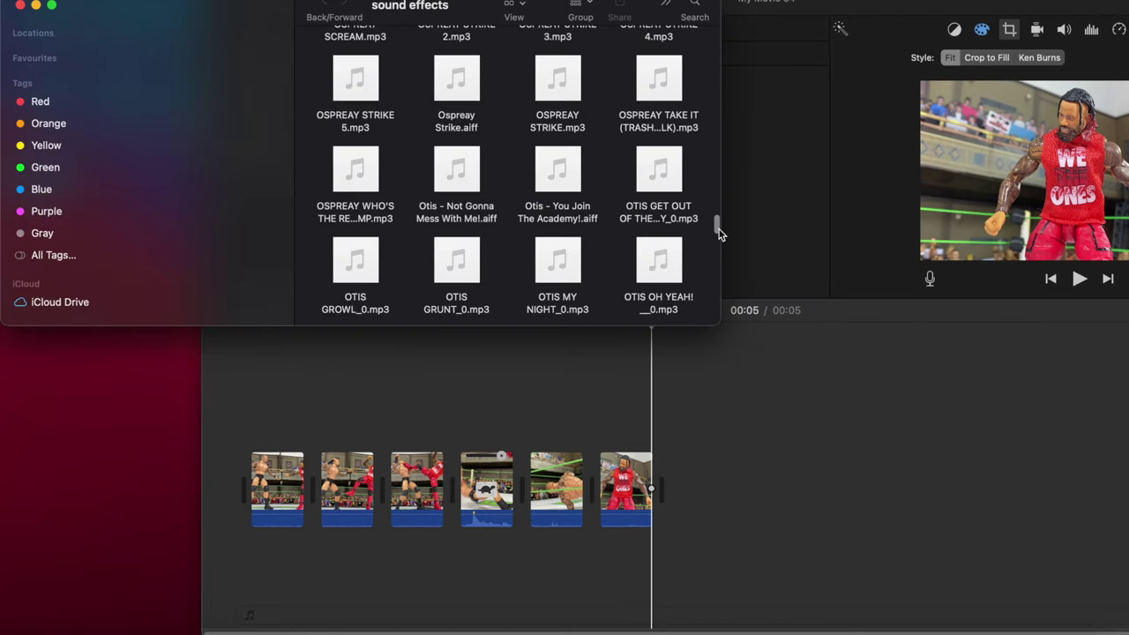
Step: Switch to Finder, search for "oo", and add the CROWD OOHH 3 - Copy sound to the iMovie timeline beneath the clips
{"action": "left_click_drag", "start_coordinate": [718, 230], "coordinate": [716, 265]}
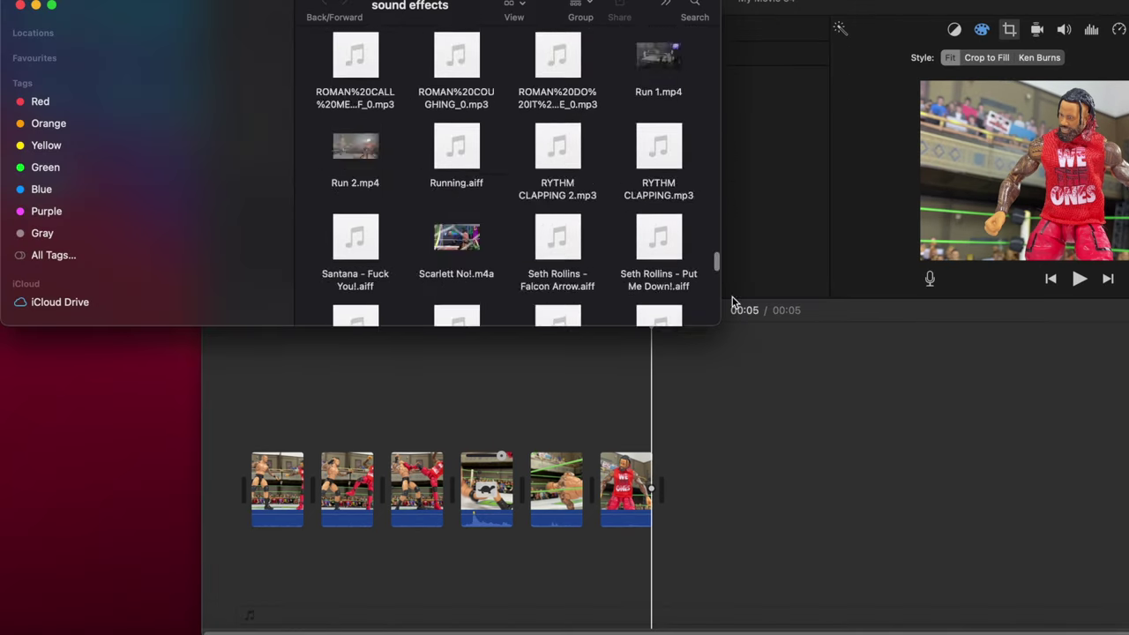
{"action": "left_click_drag", "start_coordinate": [731, 302], "coordinate": [732, 349]}
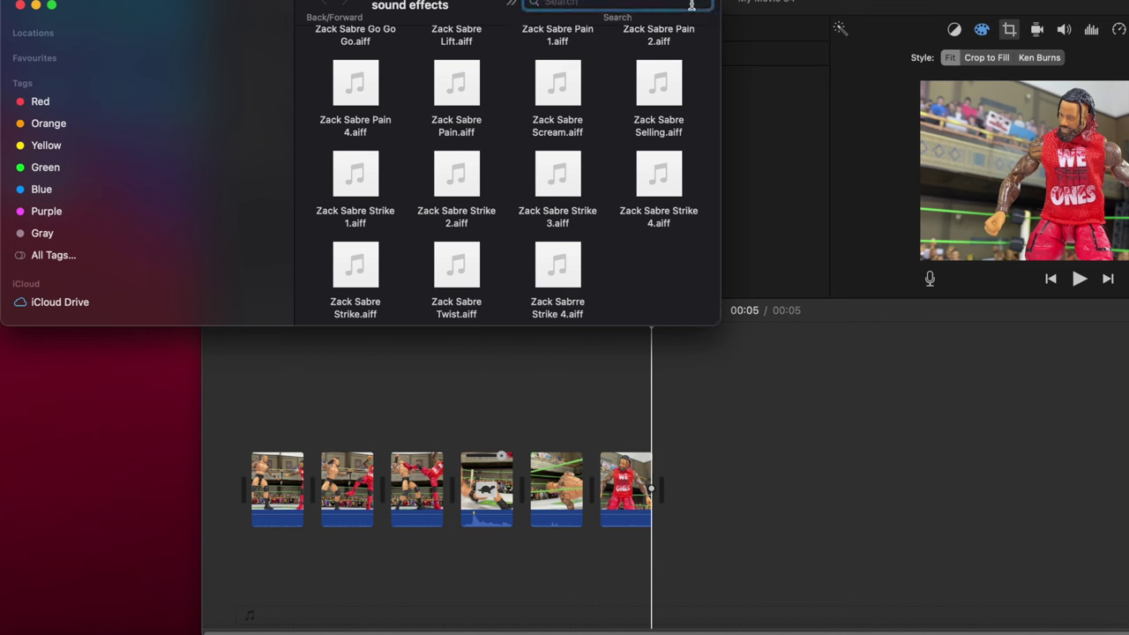
{"action": "type", "text": "oo"}
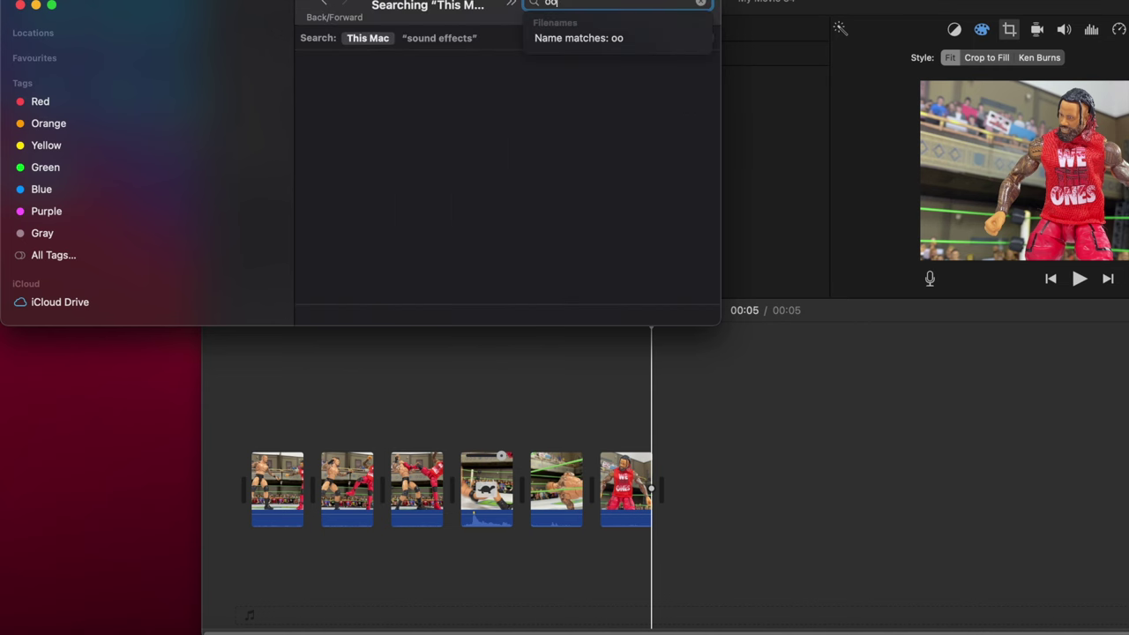
{"action": "left_click_drag", "start_coordinate": [716, 131], "coordinate": [718, 182]}
{"action": "left_click_drag", "start_coordinate": [578, 248], "coordinate": [398, 559]}
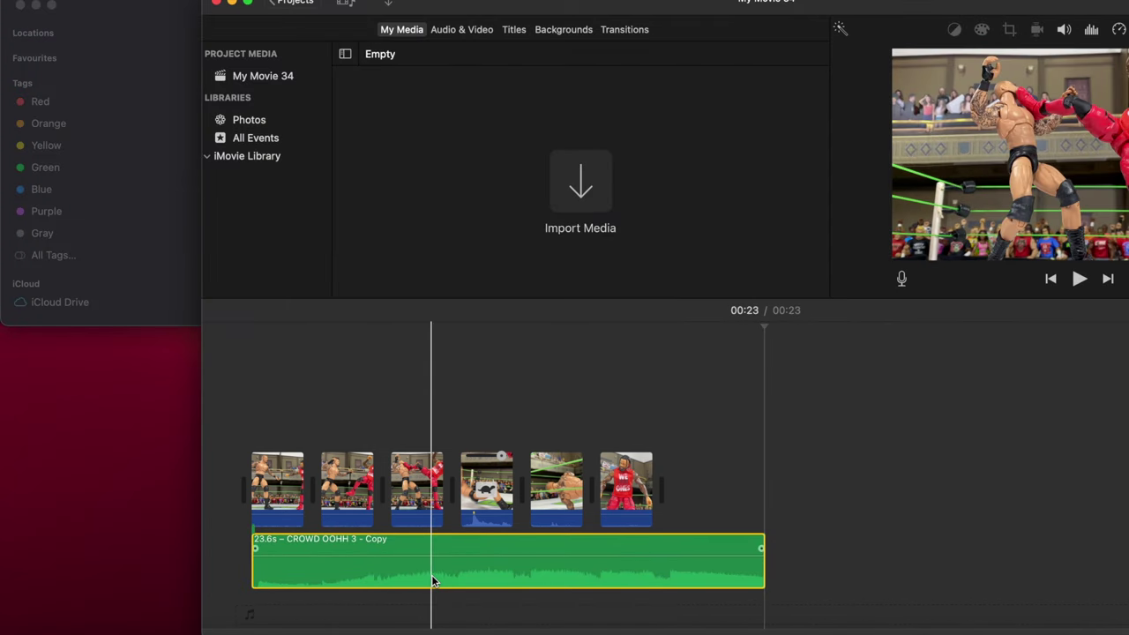
Step: Cut off the opening portion of the crowd sound, align the remainder with the start of the video, and play it back
{"action": "key", "text": "super+b"}
{"action": "left_click", "coordinate": [384, 561]}
{"action": "key", "text": "Delete"}
{"action": "left_click_drag", "start_coordinate": [484, 568], "coordinate": [229, 538]}
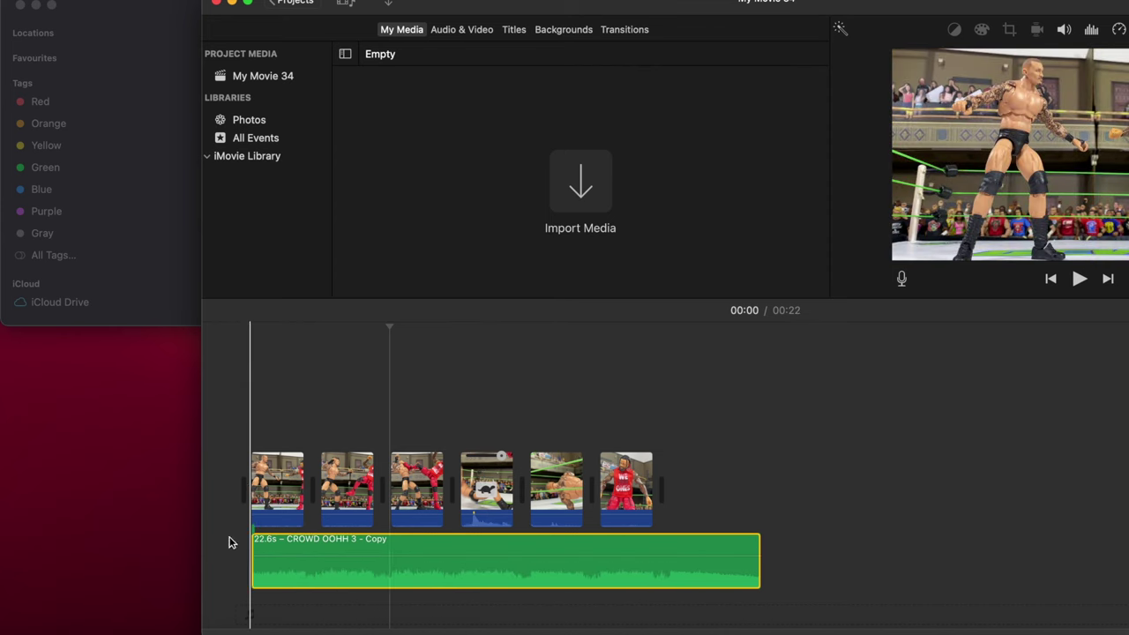
{"action": "left_click", "coordinate": [1079, 279]}
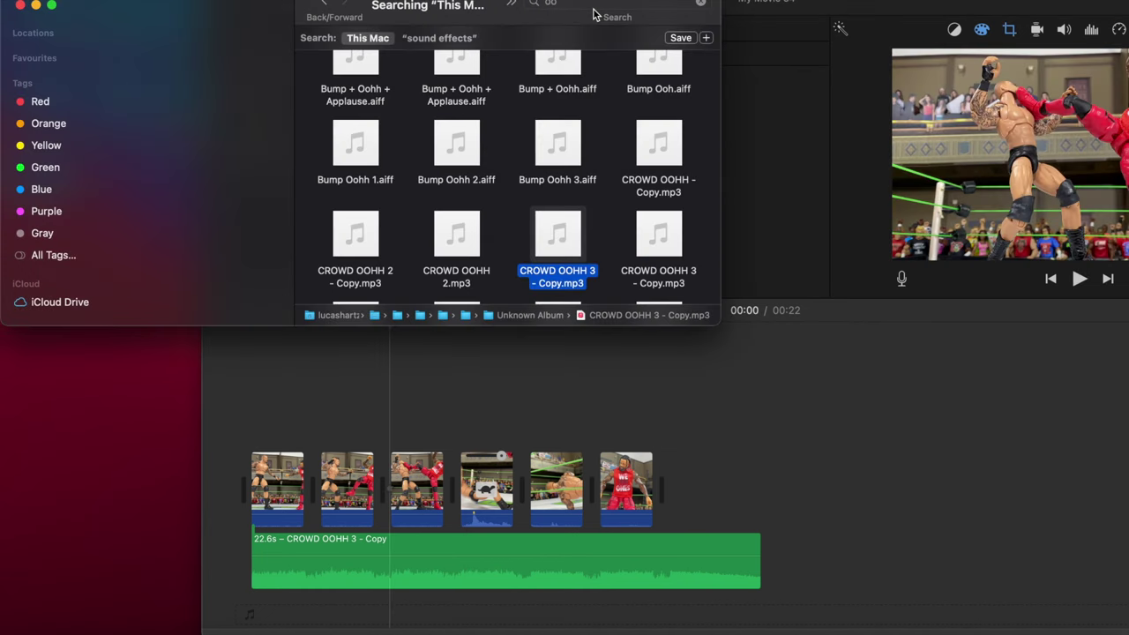
Step: Search for "strike" in Finder and select the Strike 21.aiff sound
{"action": "left_click", "coordinate": [586, 6]}
{"action": "type", "text": "strike"}
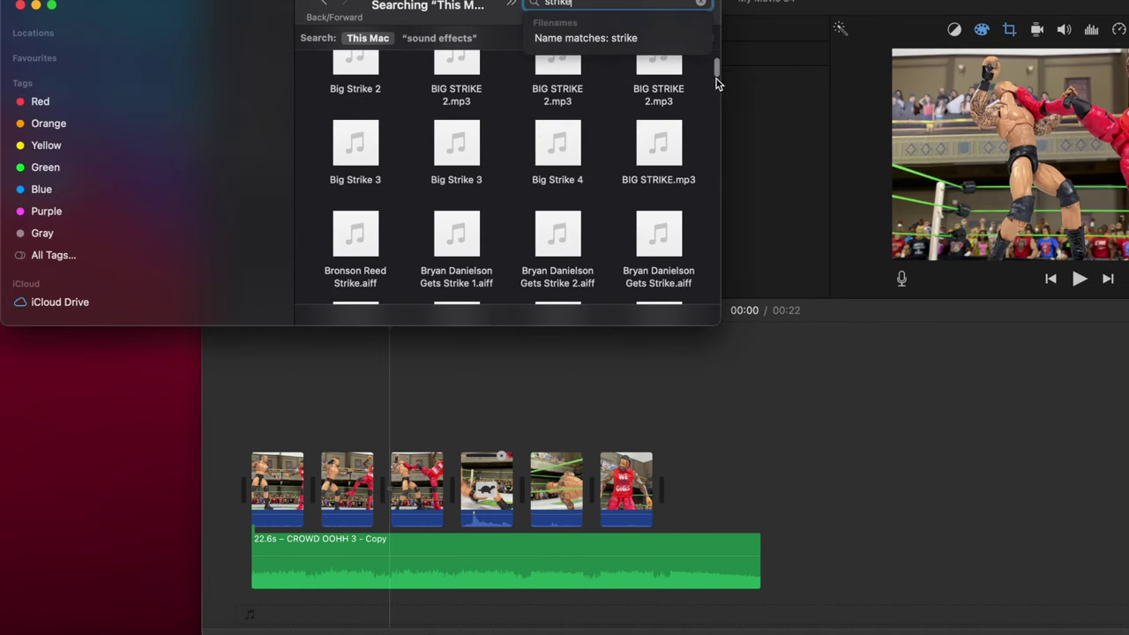
{"action": "left_click_drag", "start_coordinate": [716, 79], "coordinate": [739, 266]}
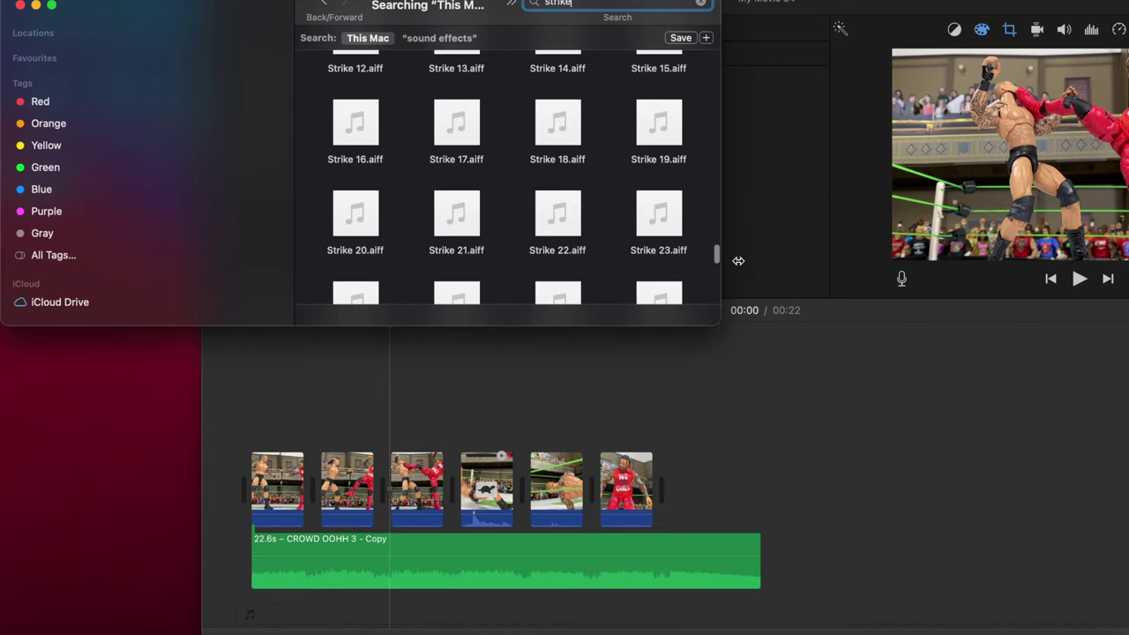
{"action": "left_click", "coordinate": [456, 214]}
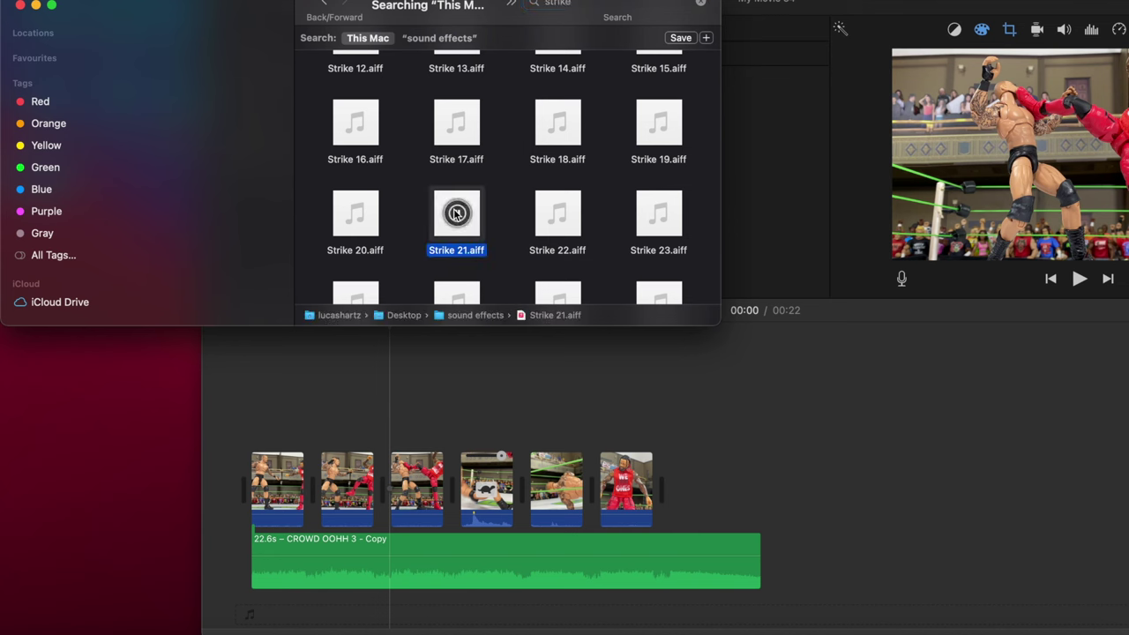